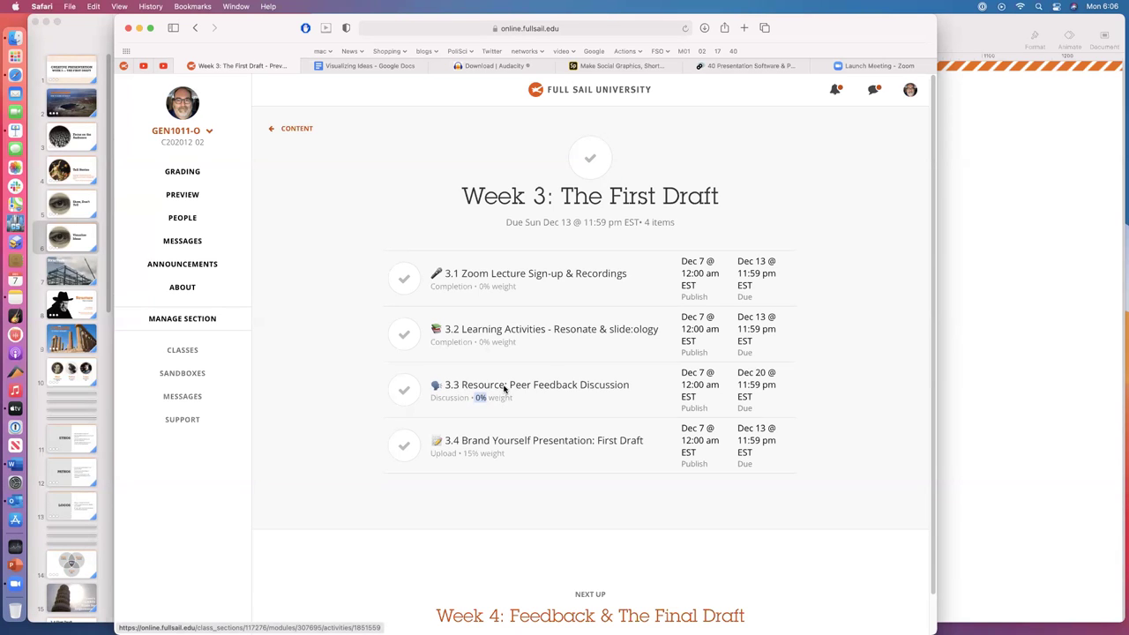
# Step: Open the discussion board of 3.3 Resource: Peer Feedback Discussion and find the instructor's post containing the Visualizing Ideas link
pyautogui.click(504, 389)
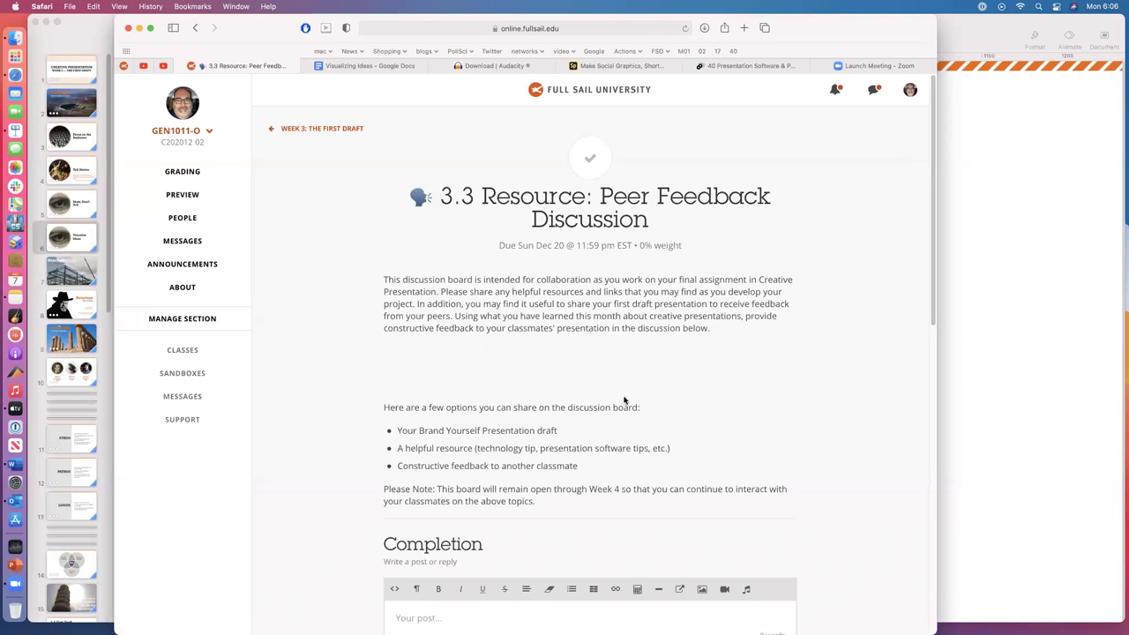
pyautogui.scroll(-5, 623, 402)
pyautogui.scroll(-5, 623, 411)
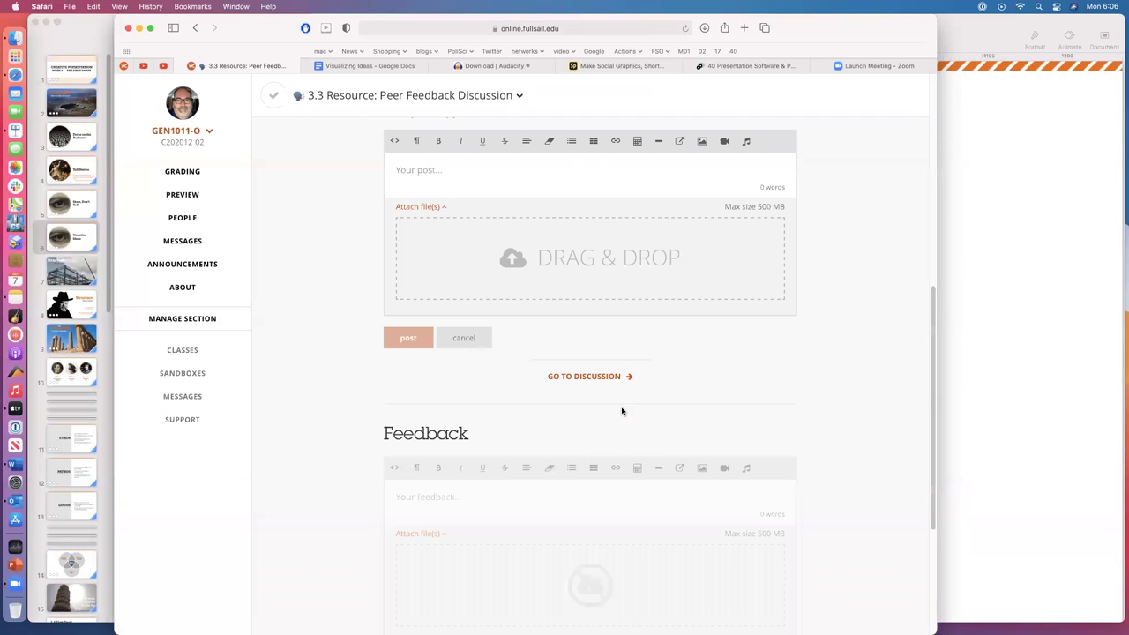
pyautogui.click(589, 379)
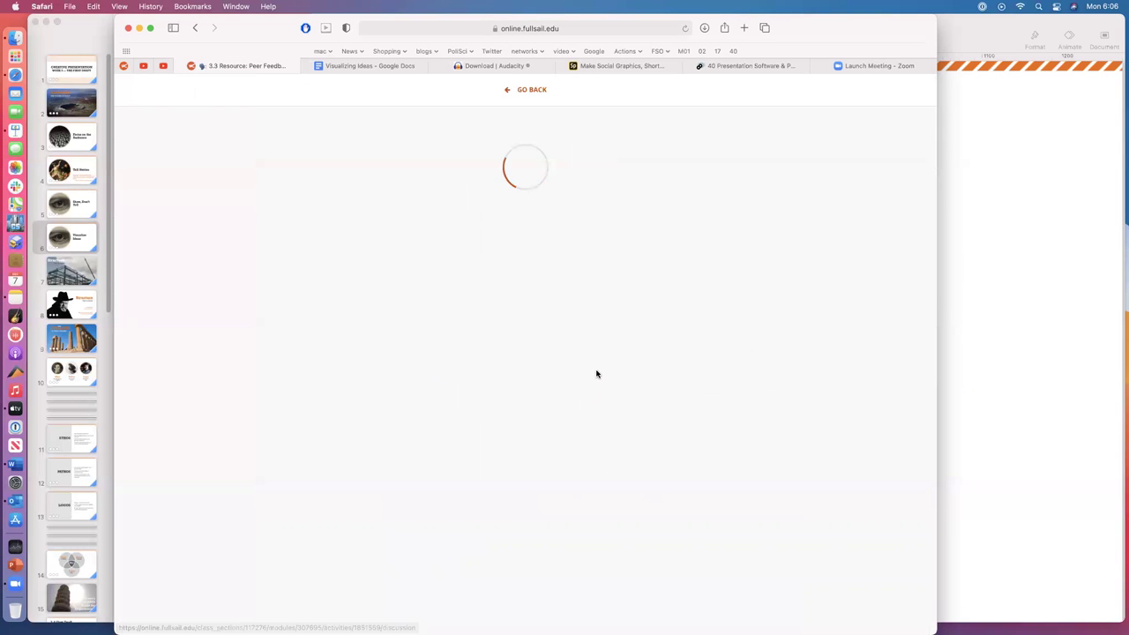
pyautogui.scroll(-1, 525, 467)
pyautogui.scroll(-15, 524, 468)
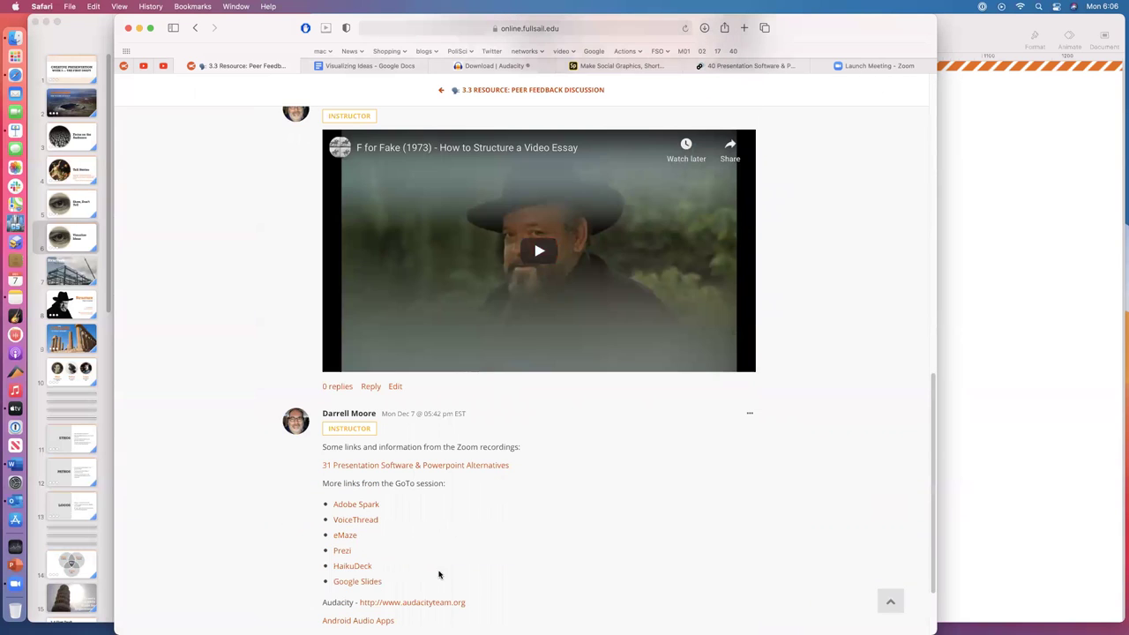
pyautogui.scroll(-2, 488, 592)
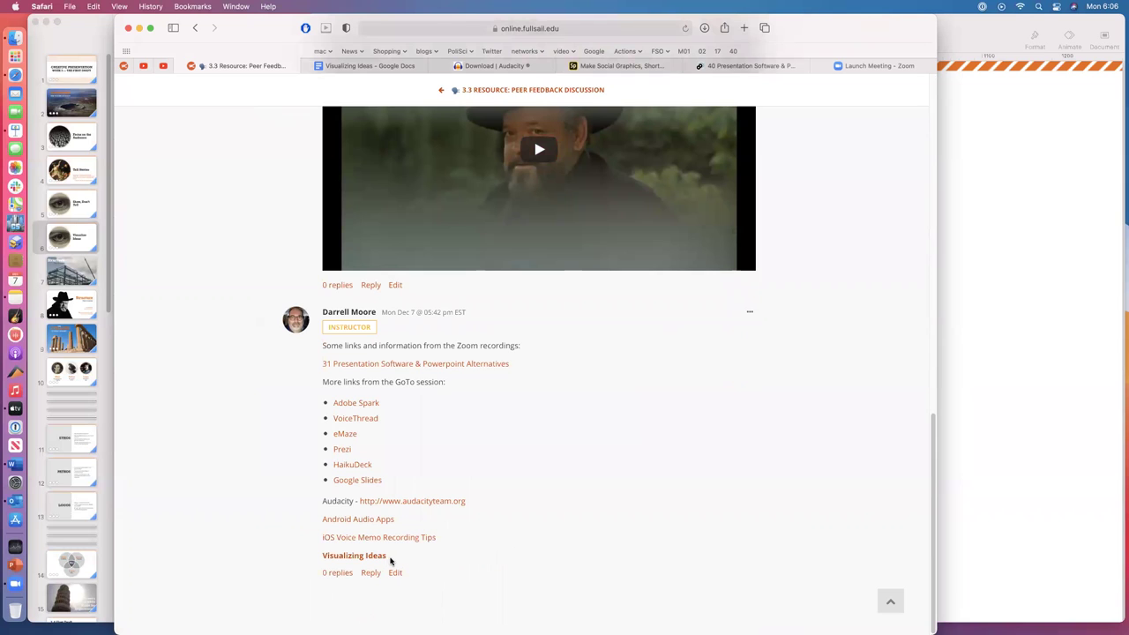
# Step: Switch to the Visualizing Ideas document in Google Docs, reposition the browser window and select the document's web address
pyautogui.click(366, 68)
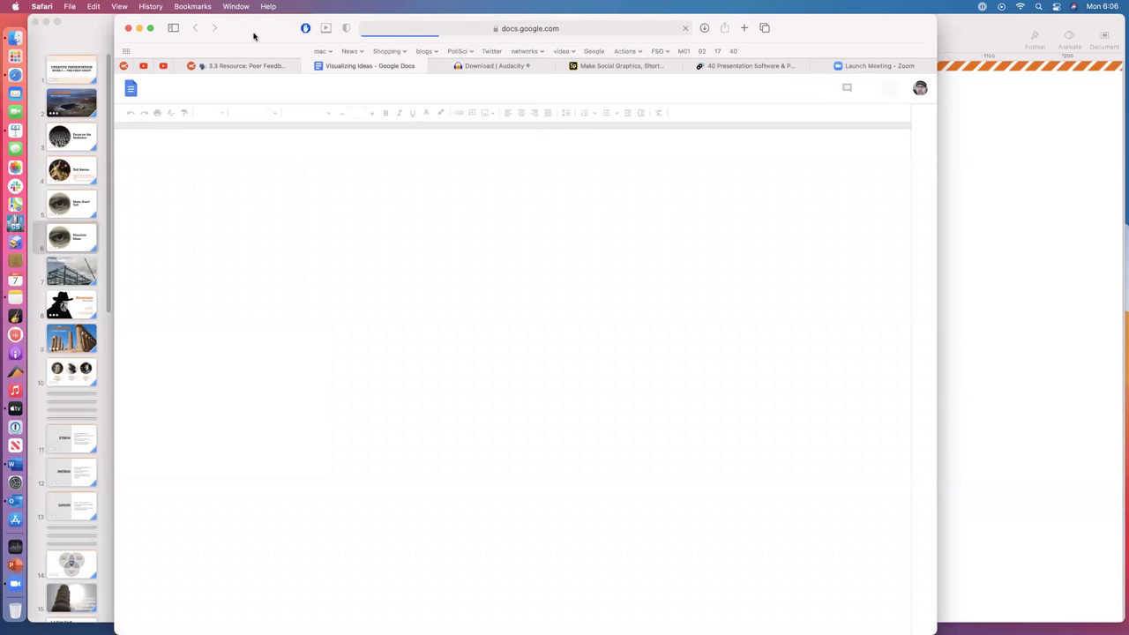
pyautogui.moveTo(254, 35); pyautogui.dragTo(247, 86)
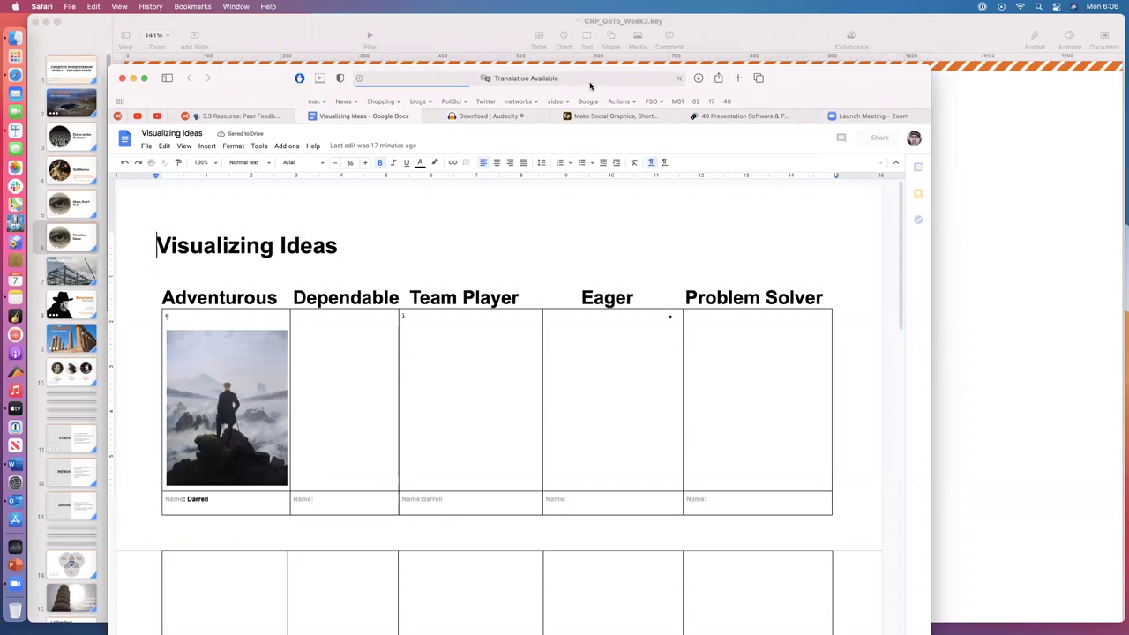
pyautogui.click(618, 77)
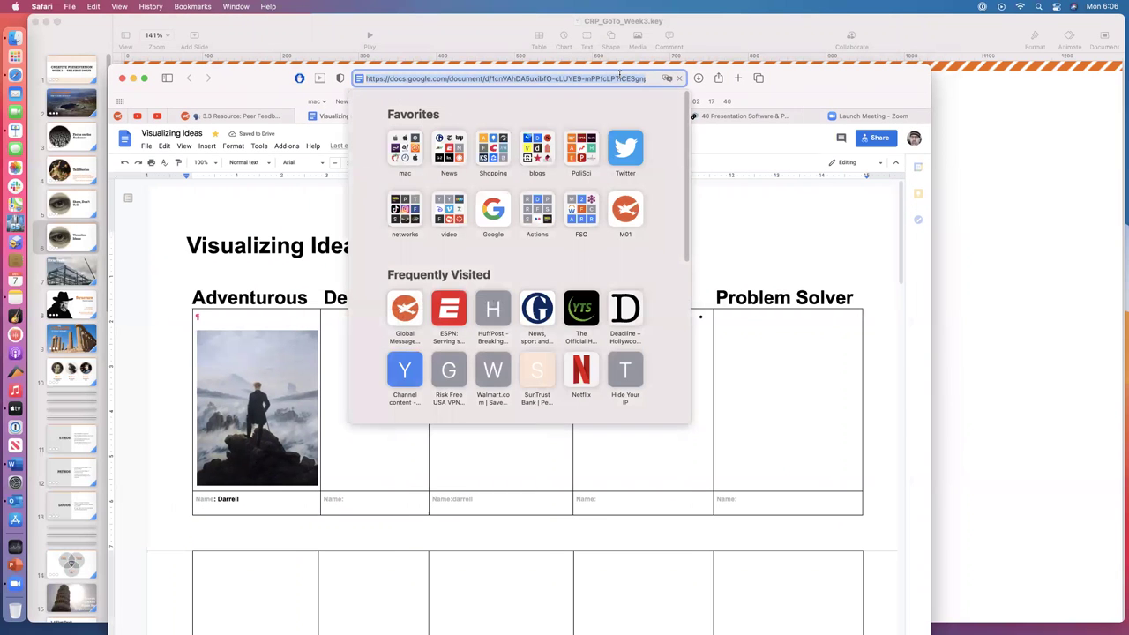
pyautogui.press('Escape')
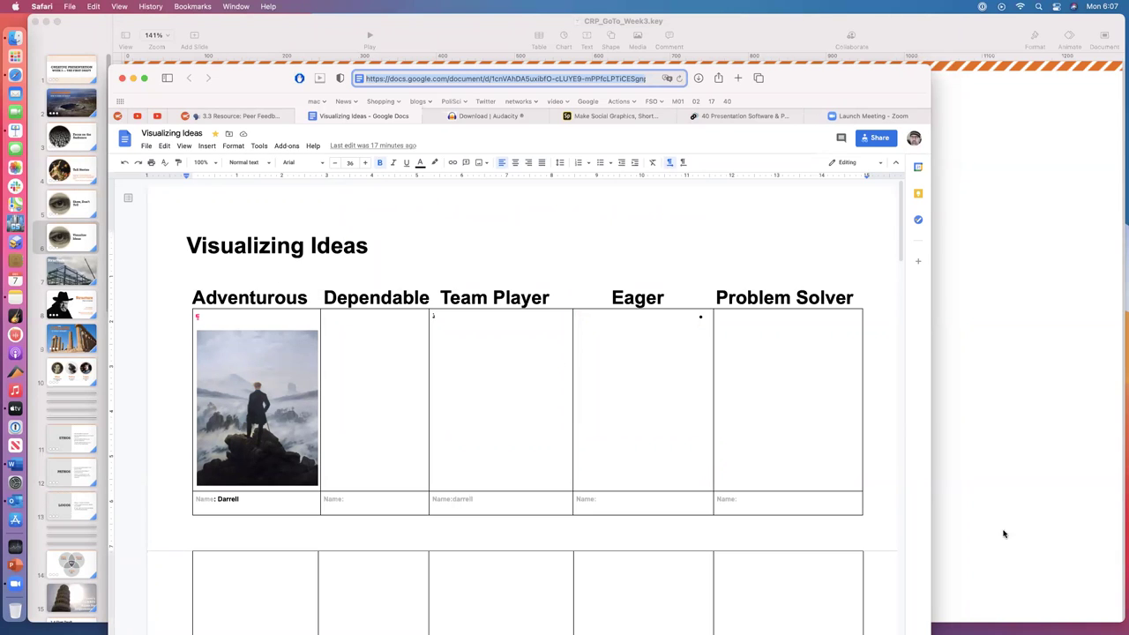
pyautogui.moveTo(257, 79); pyautogui.dragTo(274, 51)
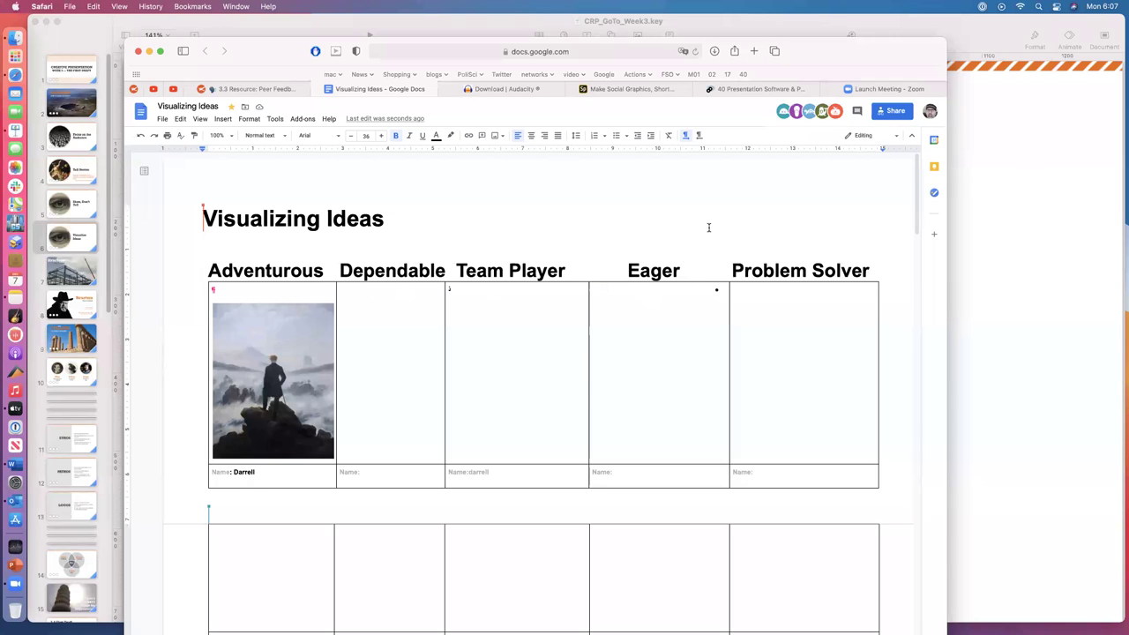
# Step: Examine the Visualizing Ideas tables across the pages, including the trait columns, empty image cells and name rows
pyautogui.scroll(-1, 708, 227)
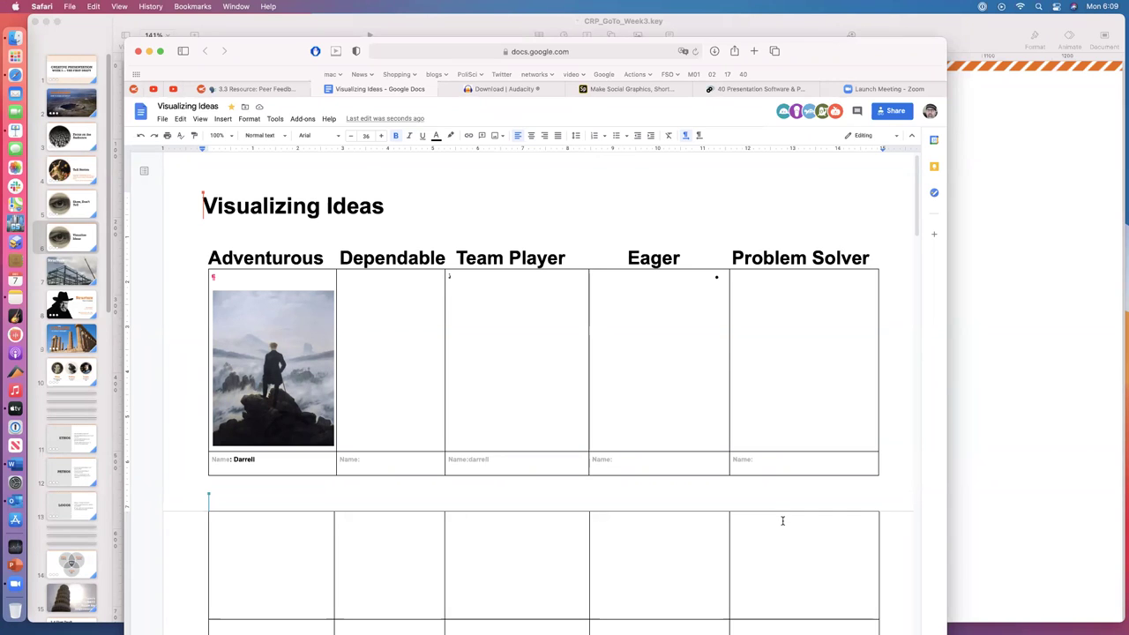
pyautogui.scroll(-1, 783, 521)
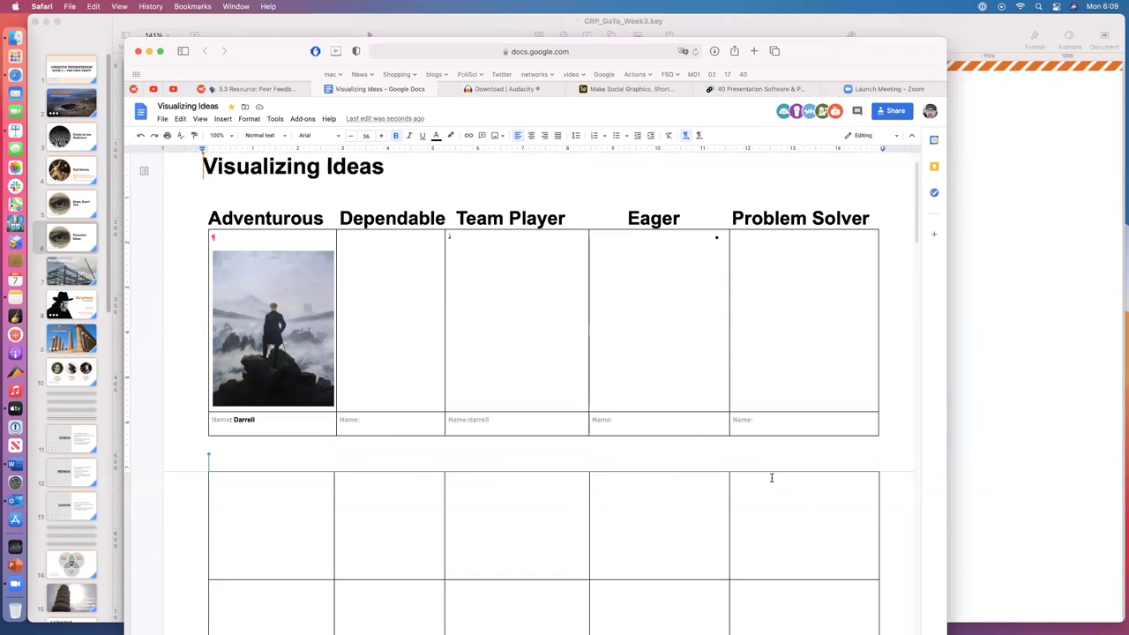
pyautogui.scroll(-1, 776, 519)
pyautogui.scroll(-1, 776, 519)
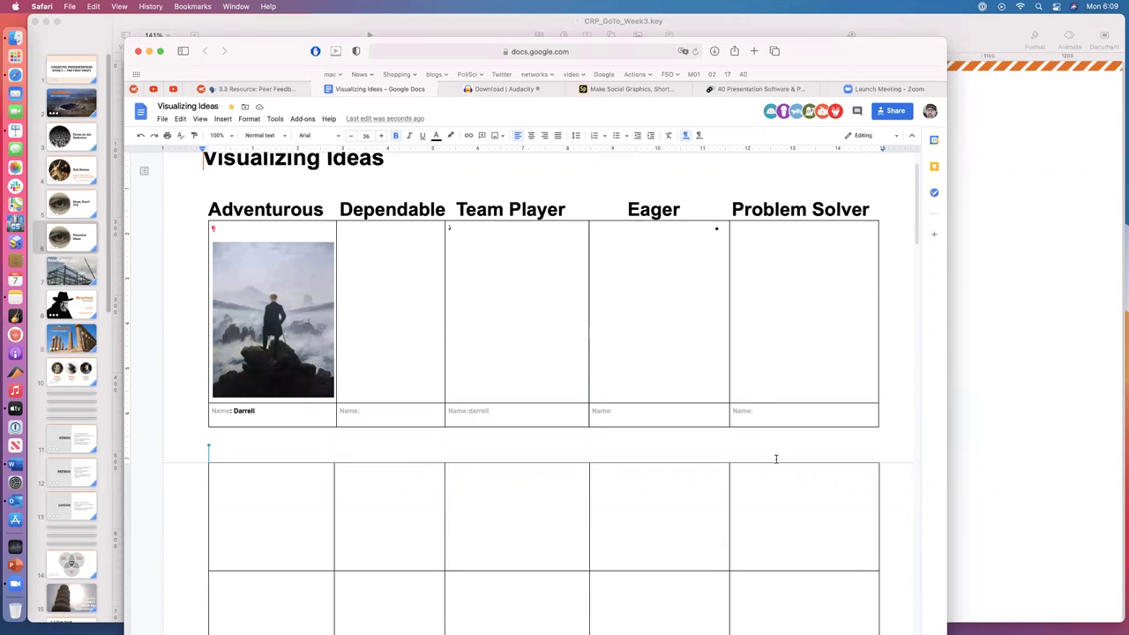
pyautogui.scroll(-1, 782, 464)
pyautogui.scroll(-8, 782, 464)
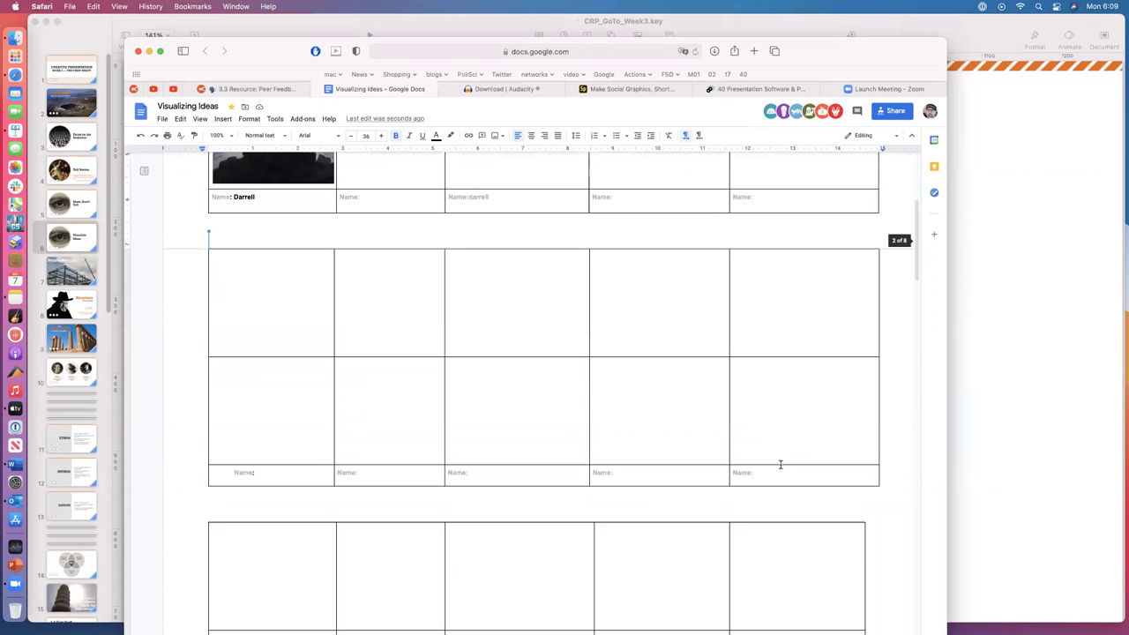
pyautogui.scroll(-2, 780, 464)
pyautogui.scroll(5, 780, 464)
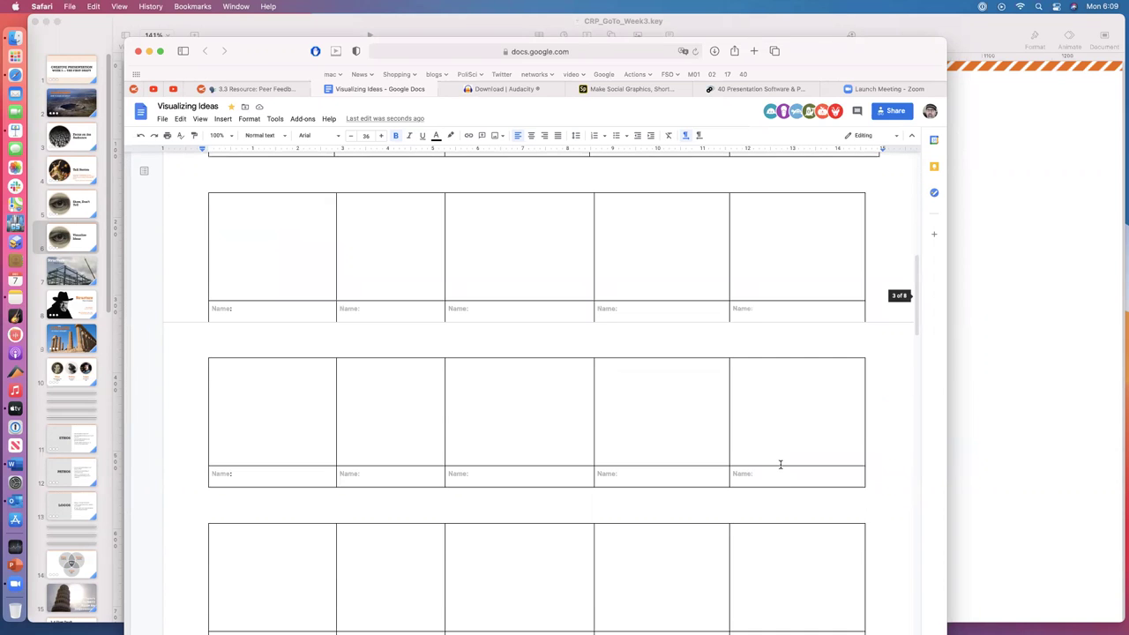
pyautogui.scroll(6, 780, 464)
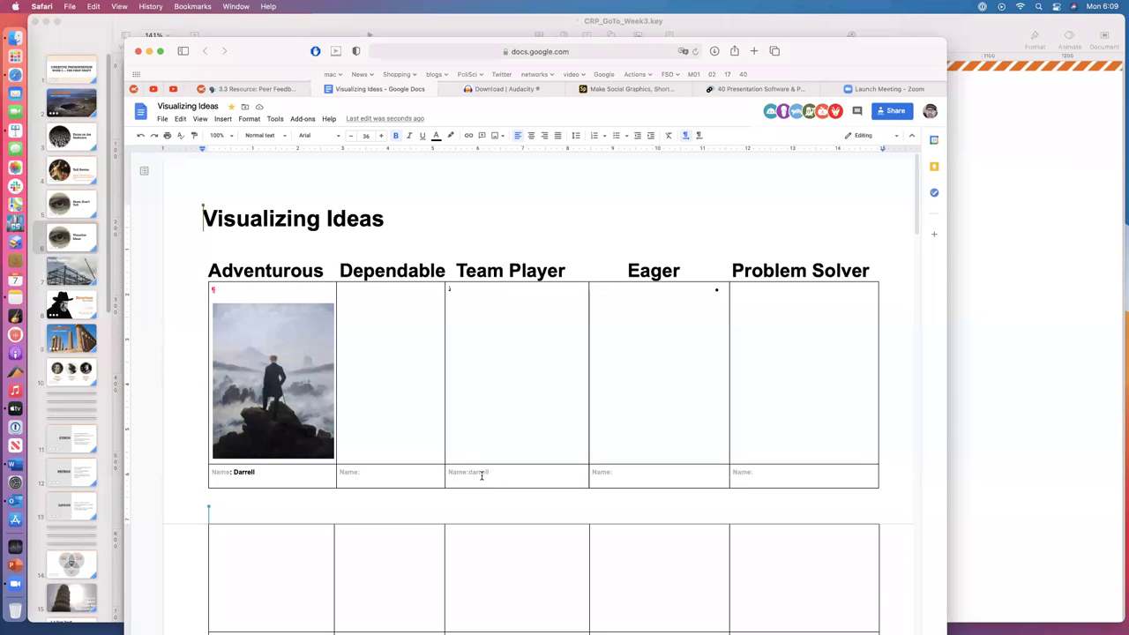
pyautogui.scroll(-2, 519, 480)
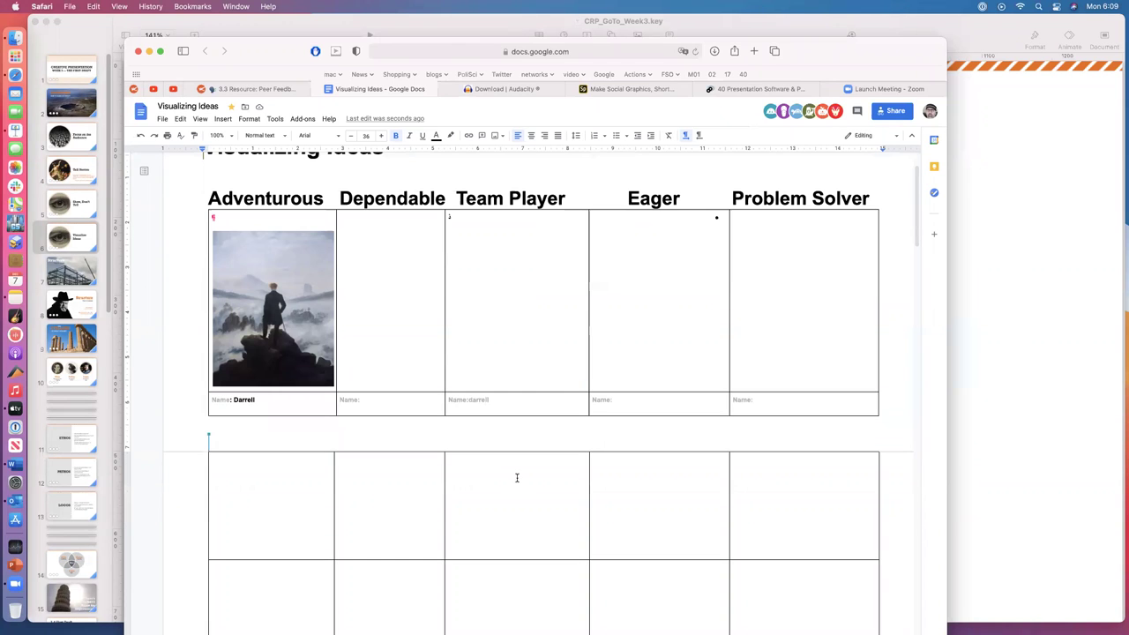
pyautogui.scroll(-2, 517, 477)
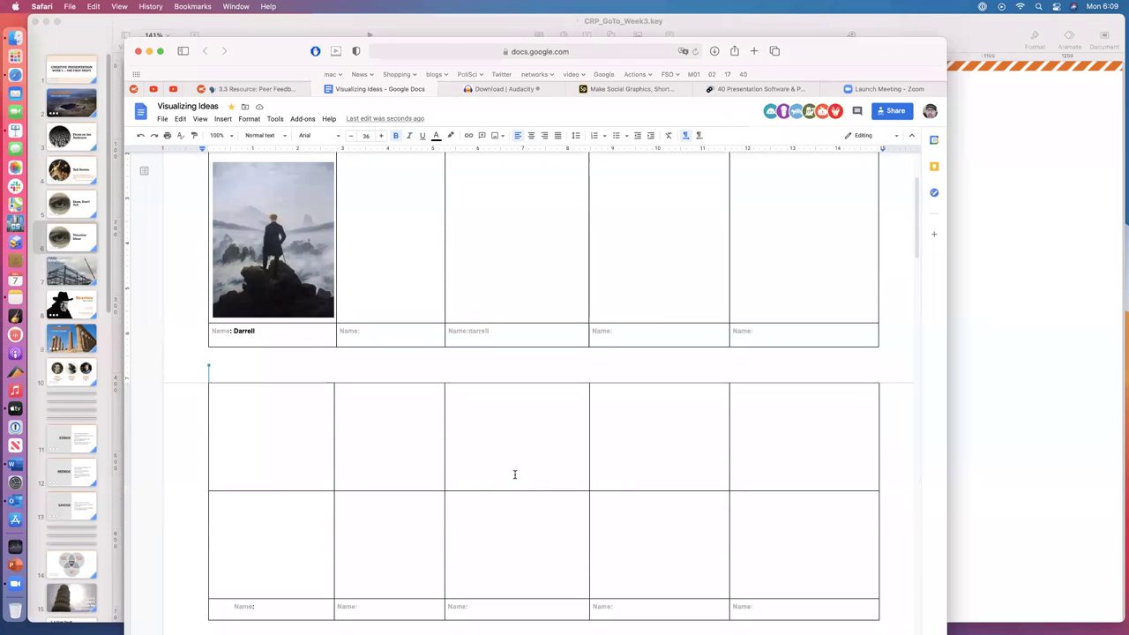
pyautogui.scroll(2, 516, 475)
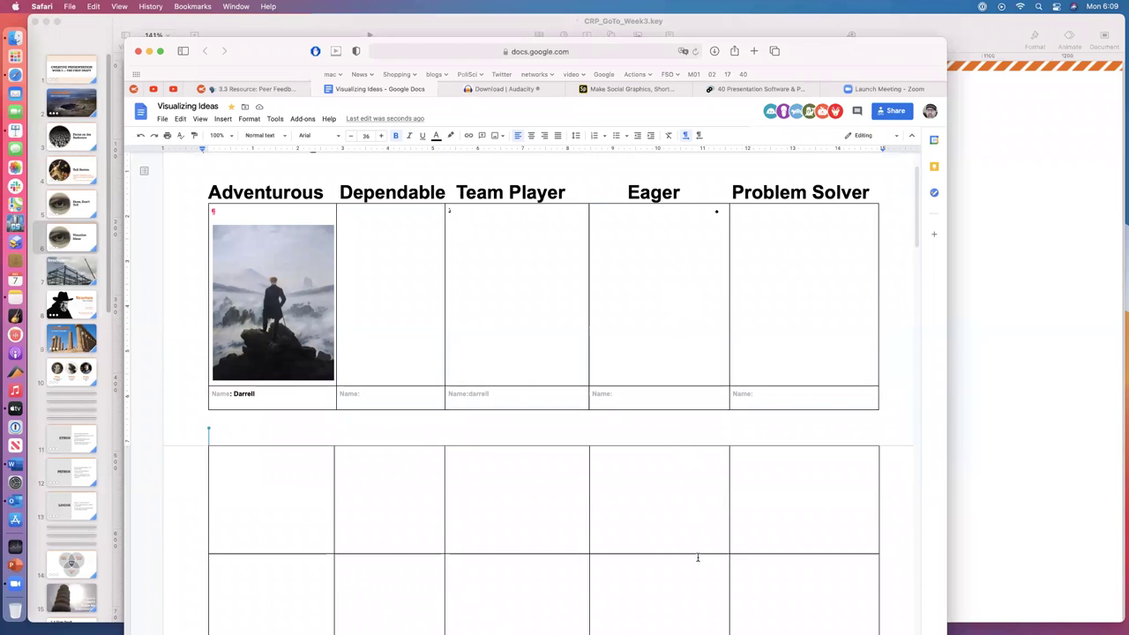
pyautogui.scroll(-3, 637, 565)
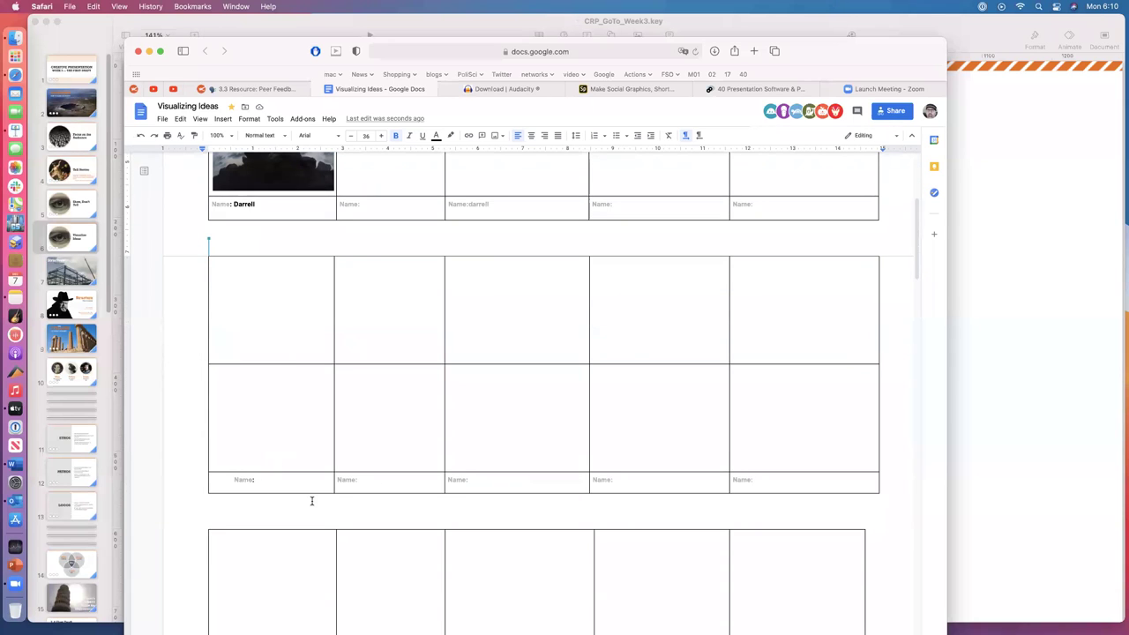
pyautogui.scroll(-2, 498, 558)
pyautogui.scroll(-1, 501, 559)
pyautogui.scroll(6, 501, 558)
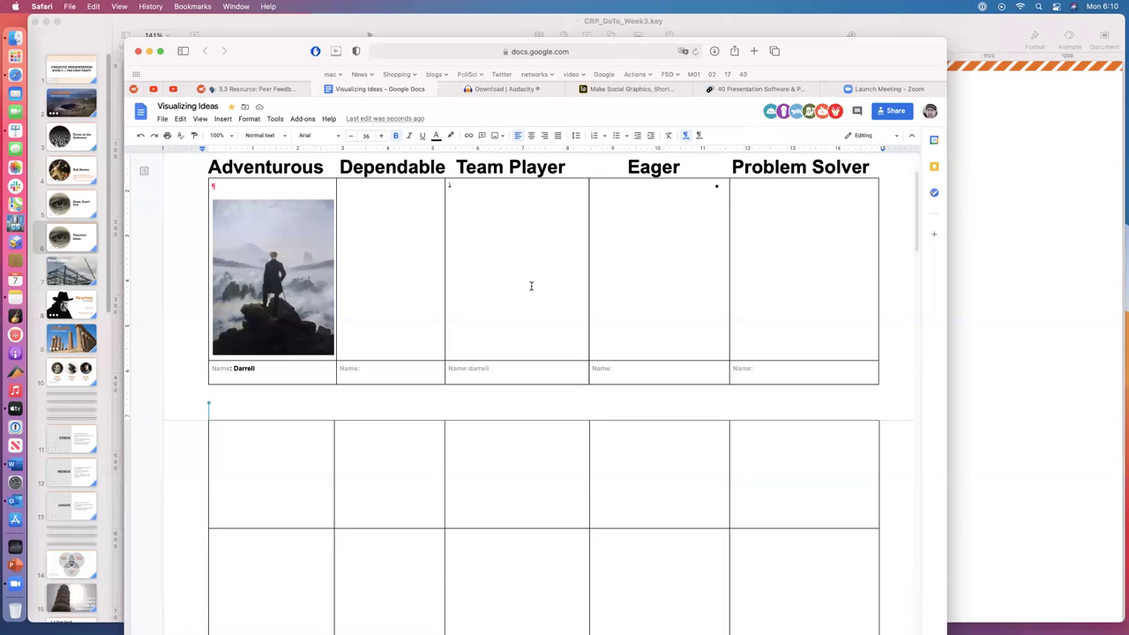
# Step: Place the cursor in the Team Player cell of the first table and start inserting an image from a web search
pyautogui.click(461, 190)
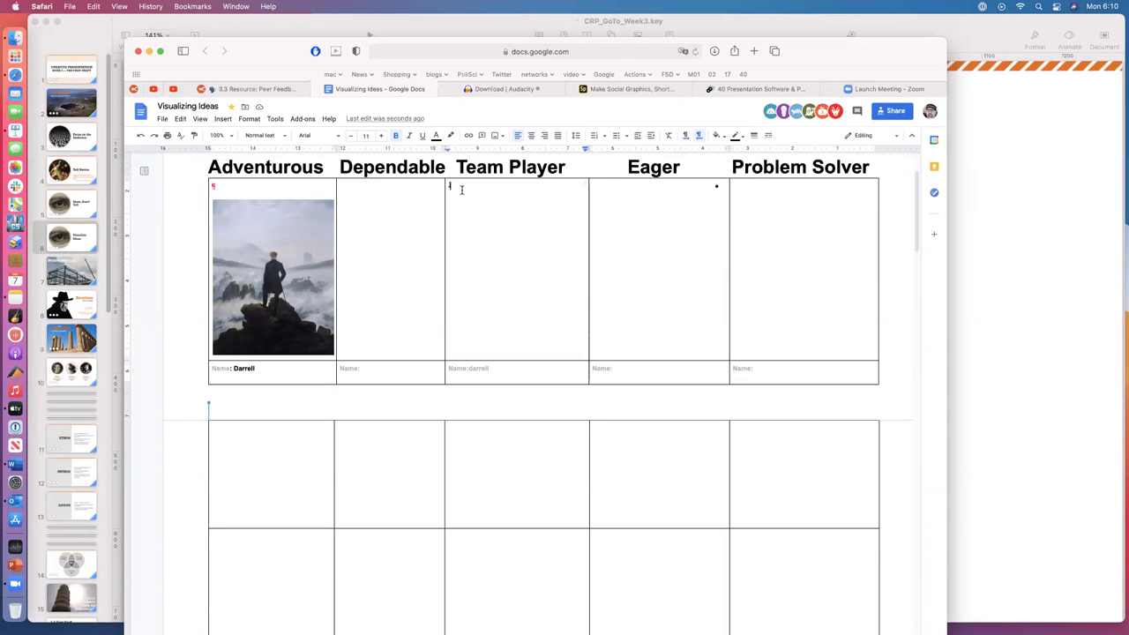
pyautogui.scroll(1, 499, 237)
pyautogui.scroll(3, 504, 255)
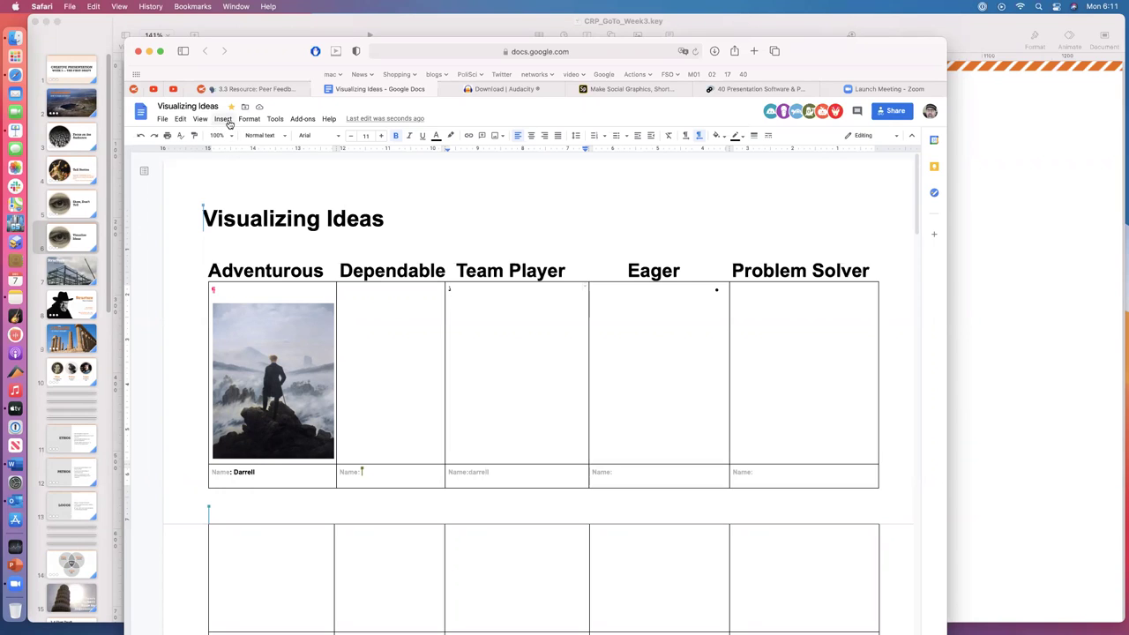
pyautogui.click(222, 119)
pyautogui.moveTo(234, 141)
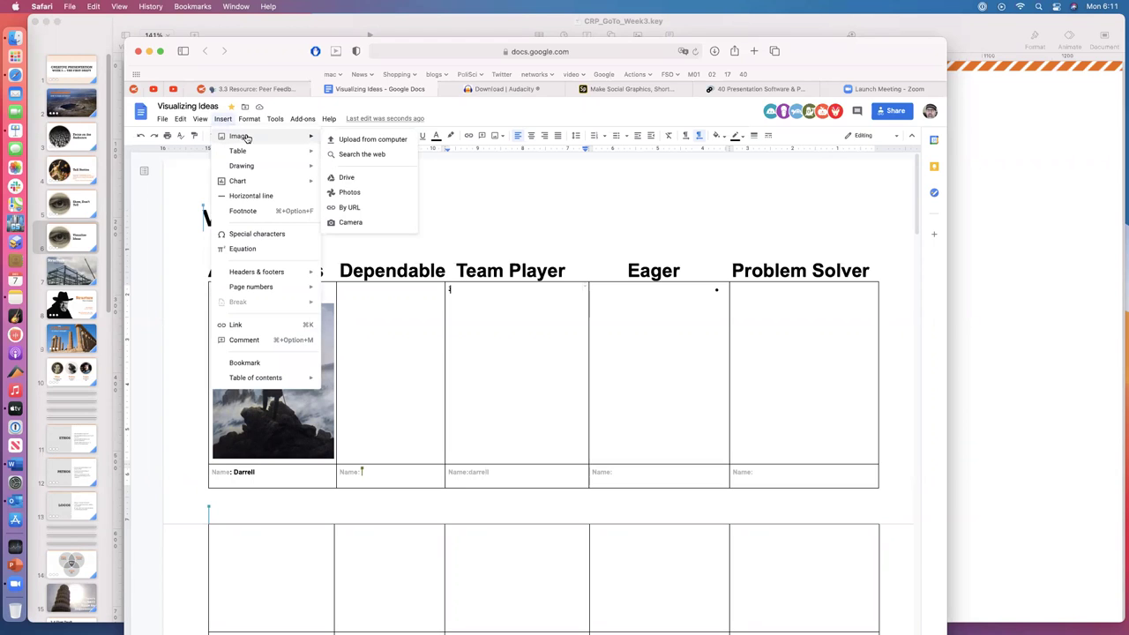
pyautogui.click(349, 155)
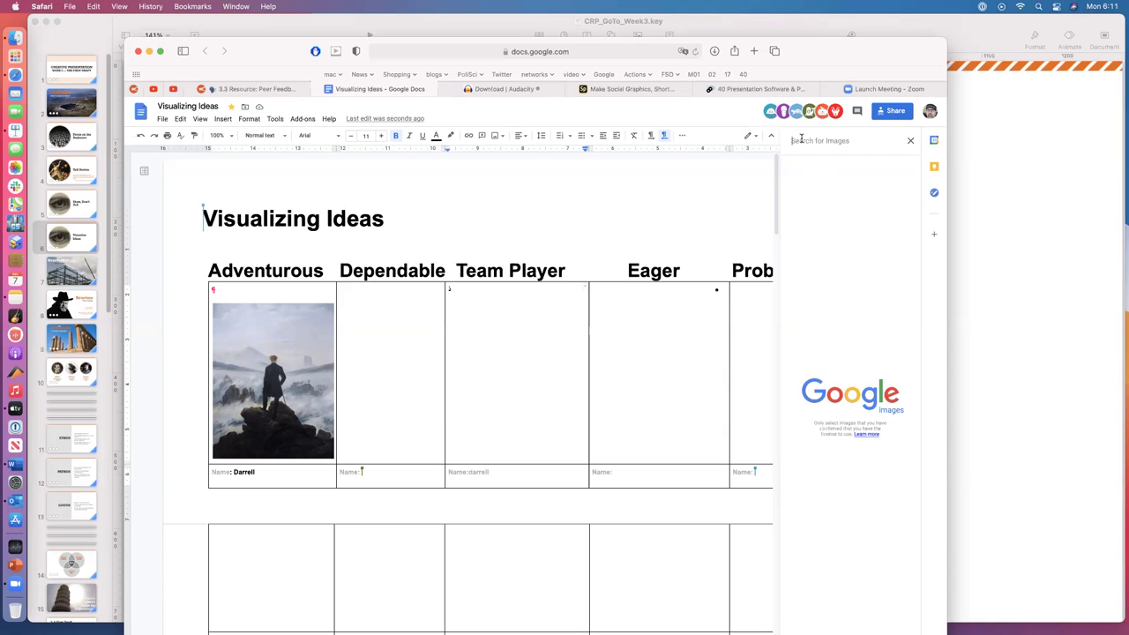
# Step: Search the web for images of "team player"
pyautogui.click(801, 139)
pyautogui.write('team playe')
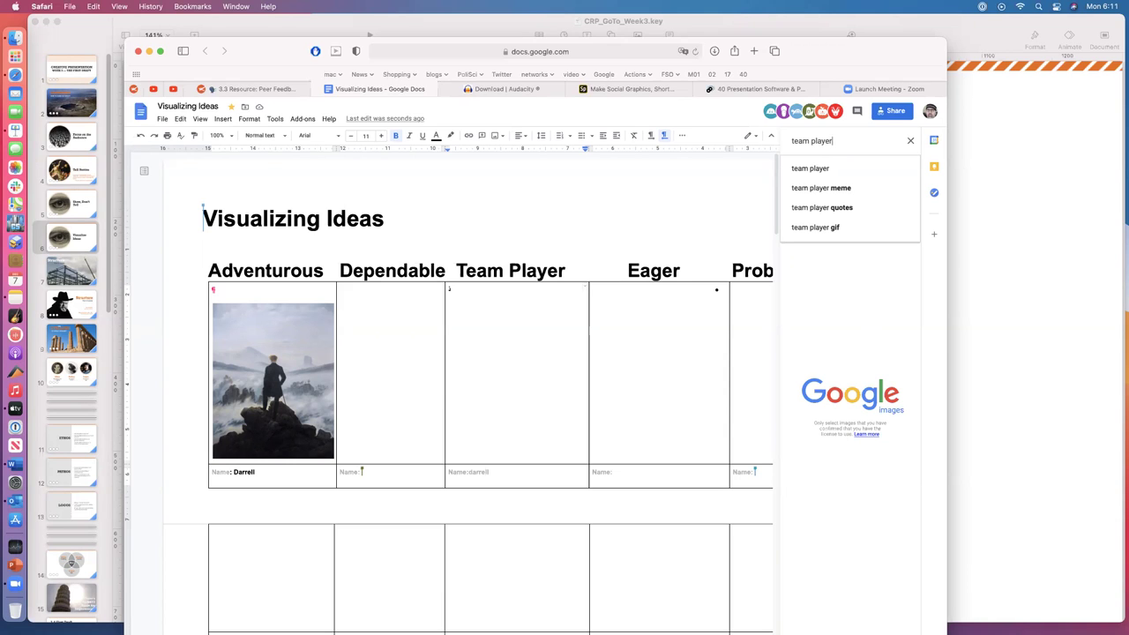
pyautogui.write('r')
pyautogui.press('Return')
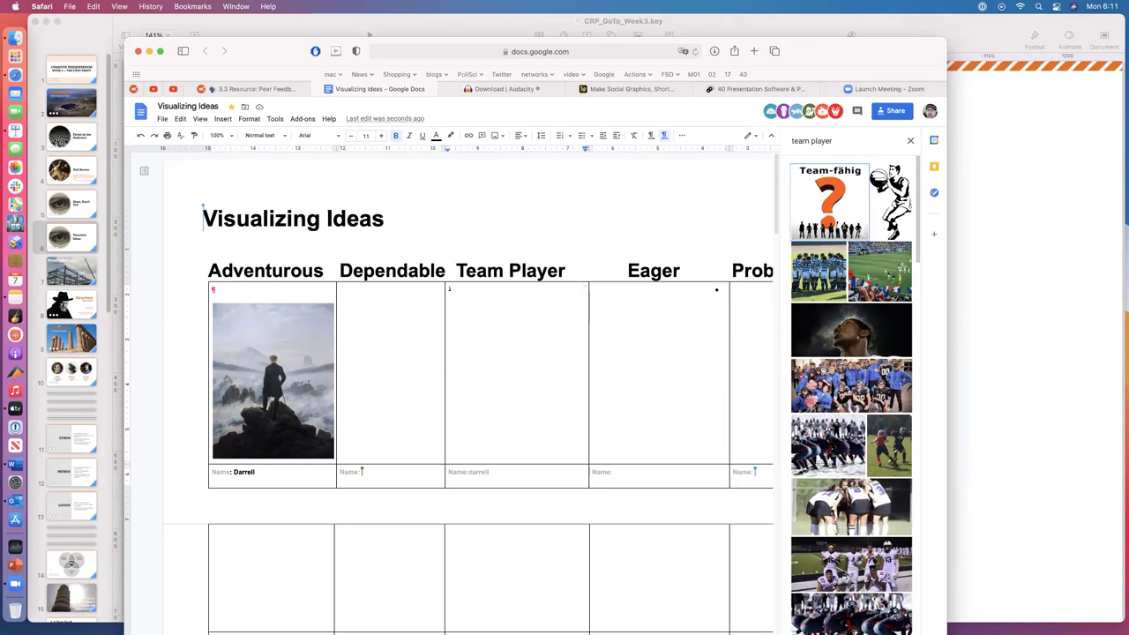
# Step: Browse the team player image results for a picture that represents the trait, and return to the first results
pyautogui.scroll(-5, 839, 565)
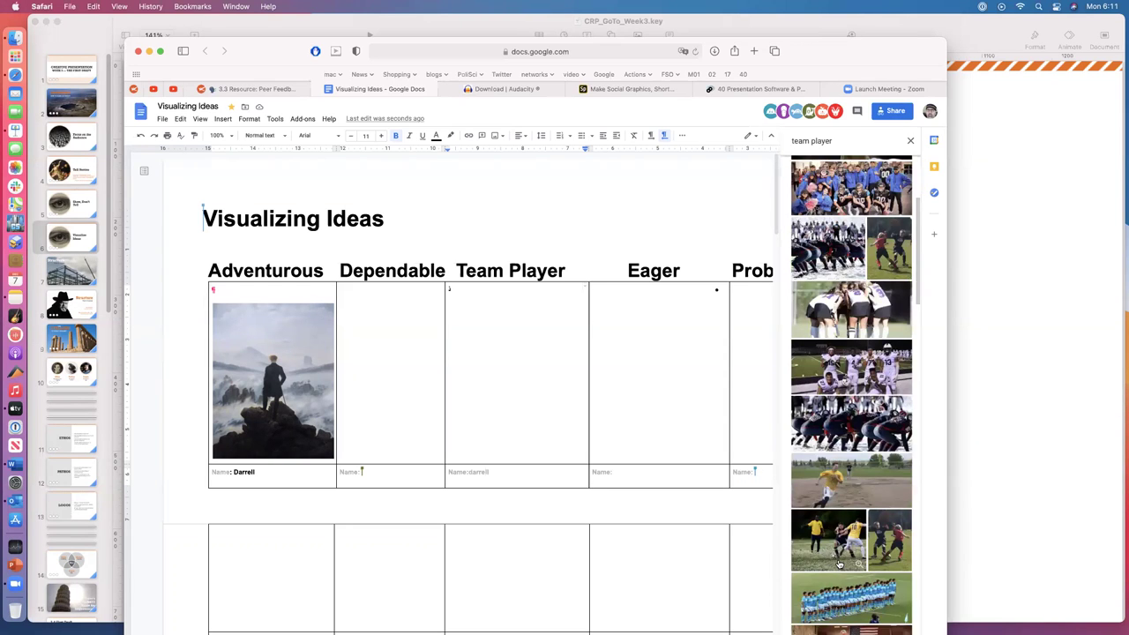
pyautogui.scroll(-2, 839, 565)
pyautogui.scroll(-2, 839, 564)
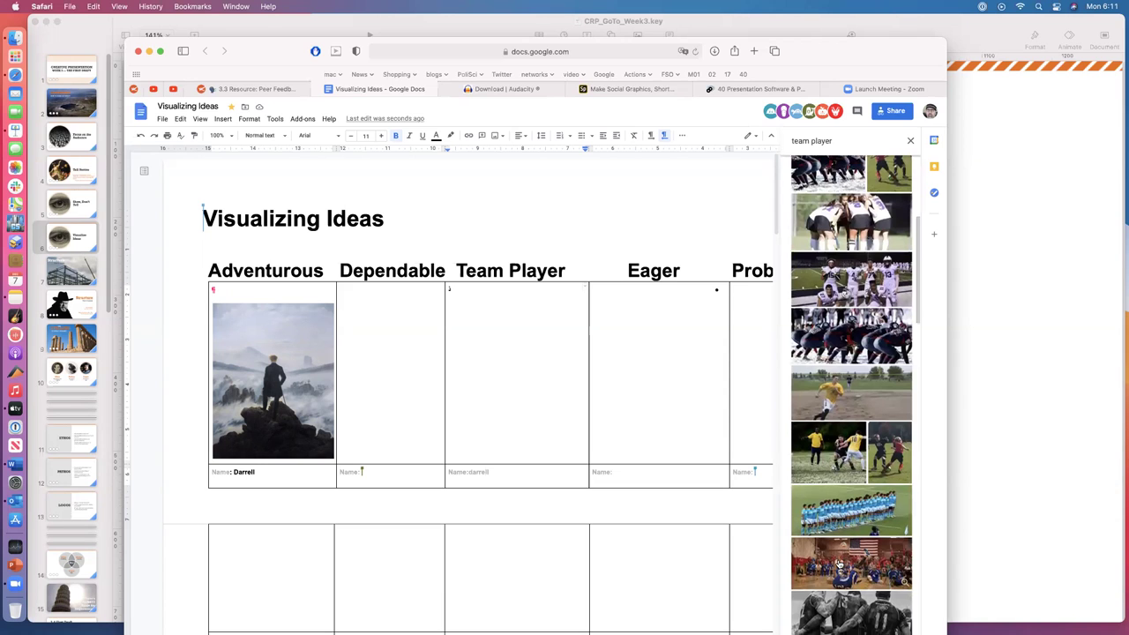
pyautogui.scroll(-2, 839, 565)
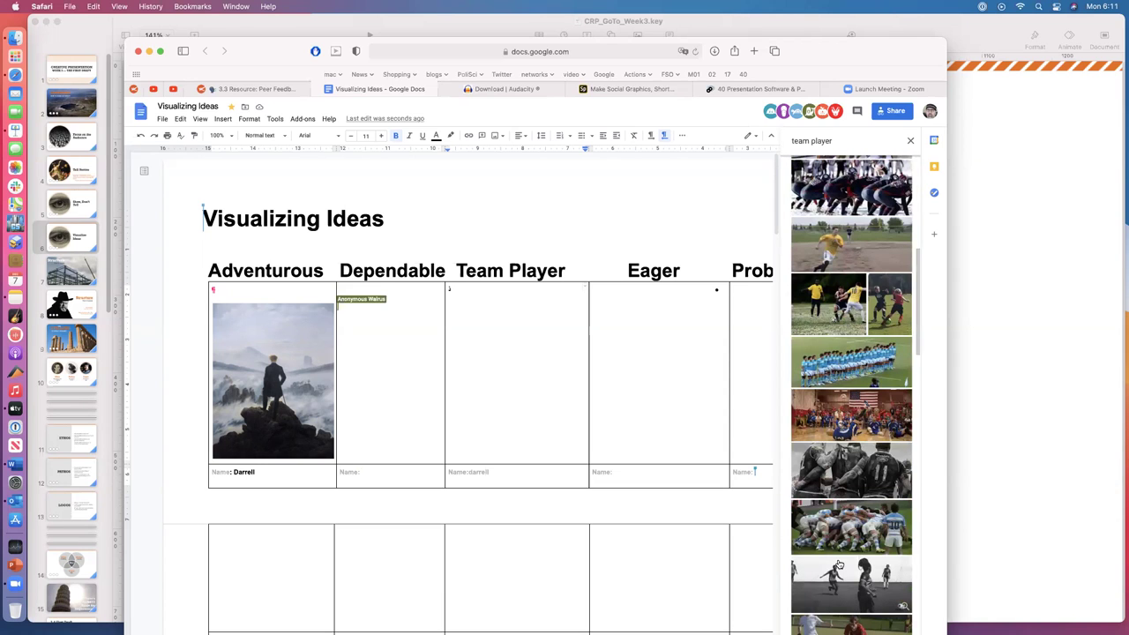
pyautogui.scroll(-4, 840, 565)
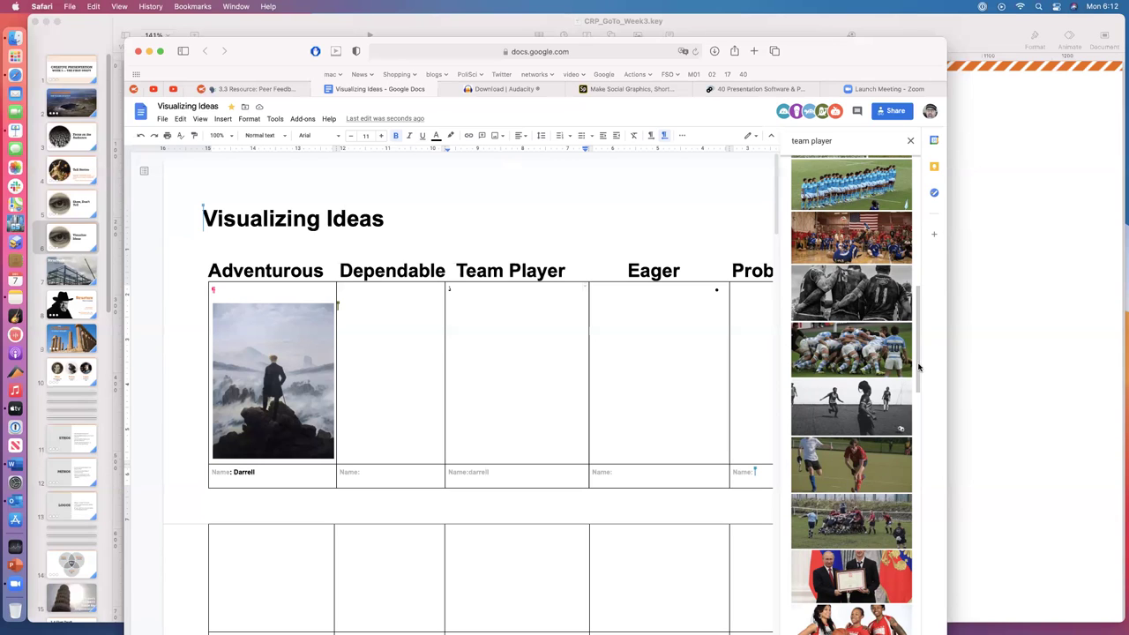
pyautogui.moveTo(918, 375); pyautogui.dragTo(882, 628)
pyautogui.scroll(5, 882, 622)
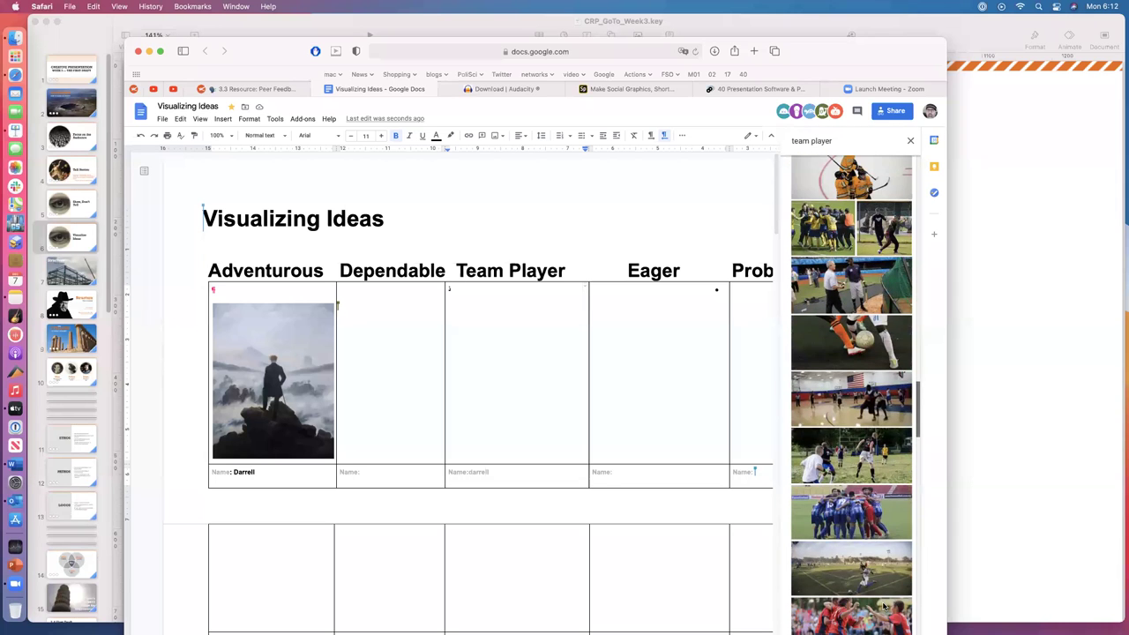
pyautogui.scroll(10, 885, 601)
pyautogui.scroll(-10, 885, 602)
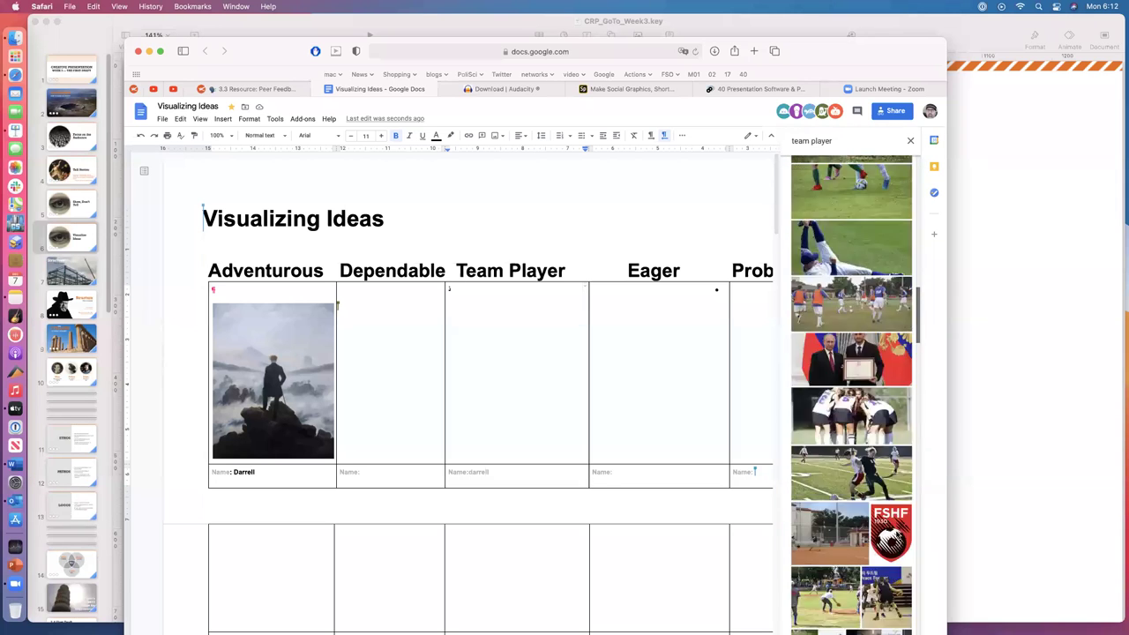
pyautogui.scroll(-5, 882, 628)
pyautogui.scroll(1, 880, 629)
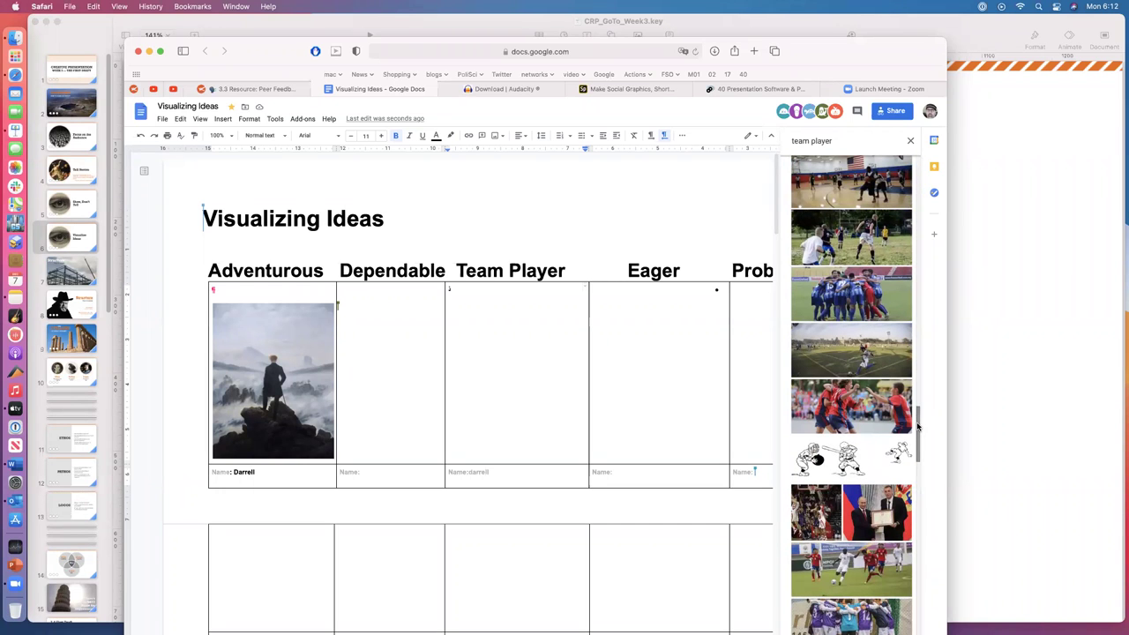
pyautogui.moveTo(918, 427); pyautogui.dragTo(932, 164)
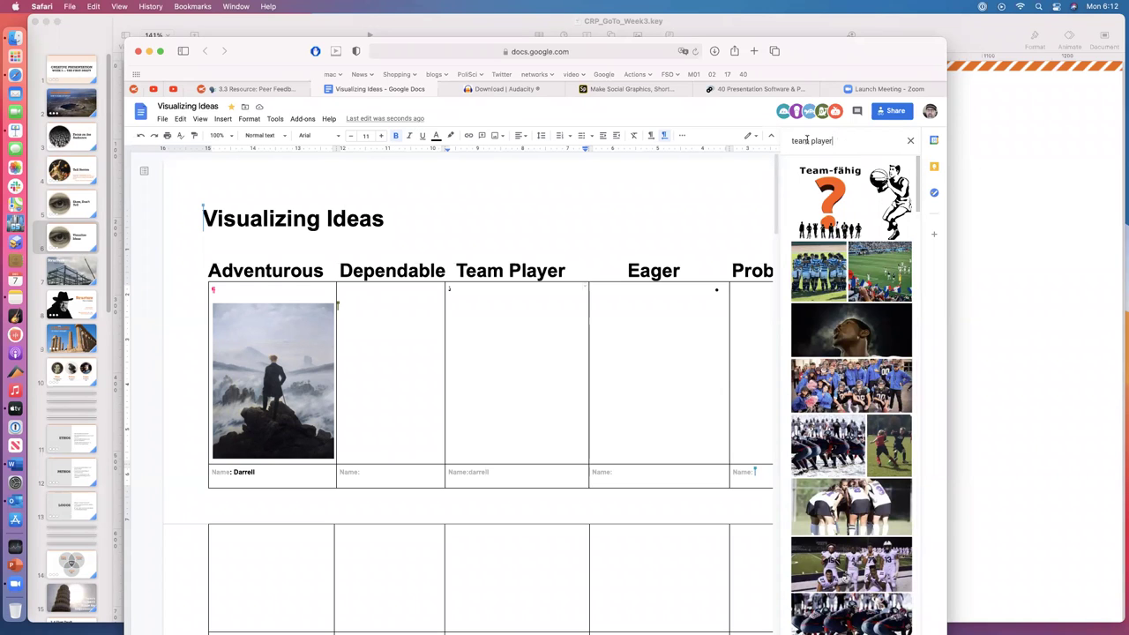
# Step: Replace the image search term with "sky dive formation" and run the web search
pyautogui.click(838, 141)
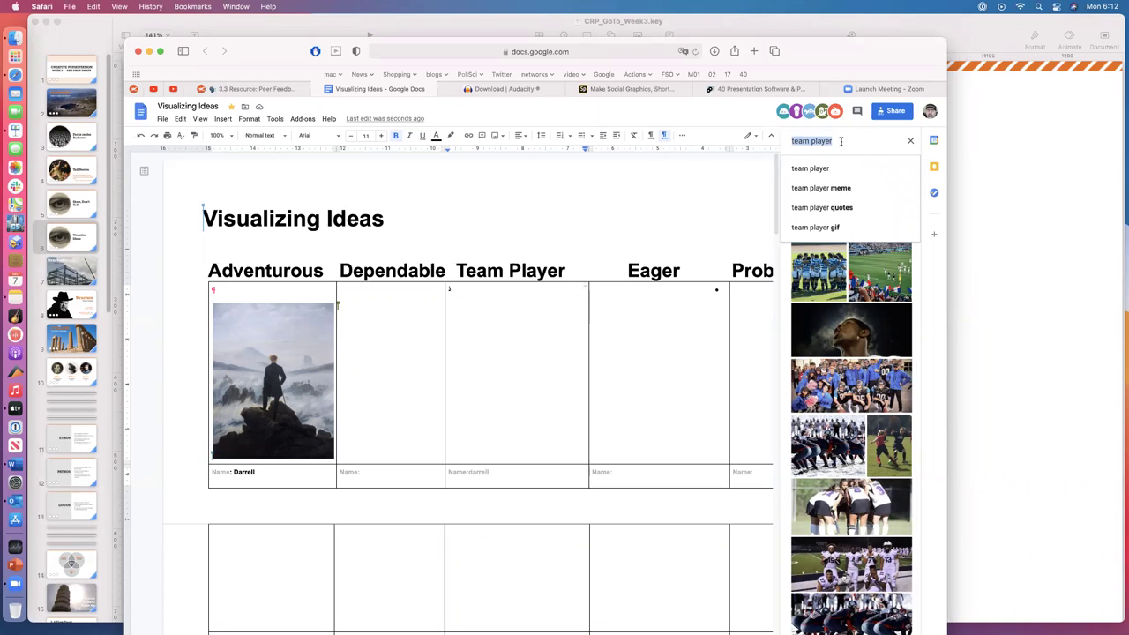
pyautogui.write('sky')
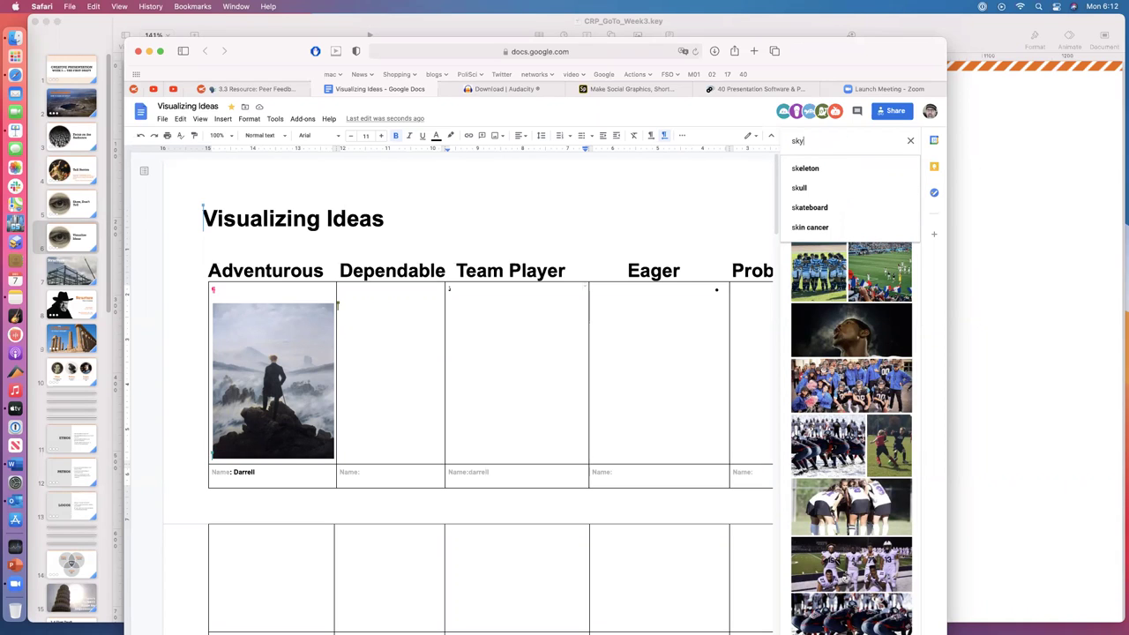
pyautogui.write(' dive')
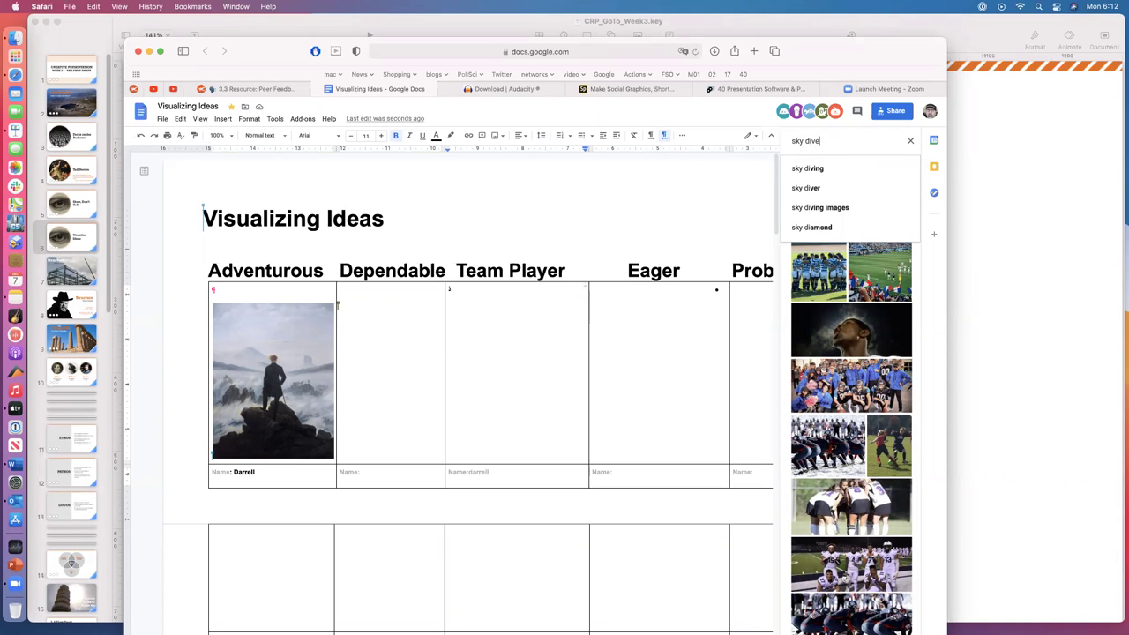
pyautogui.write(' formation')
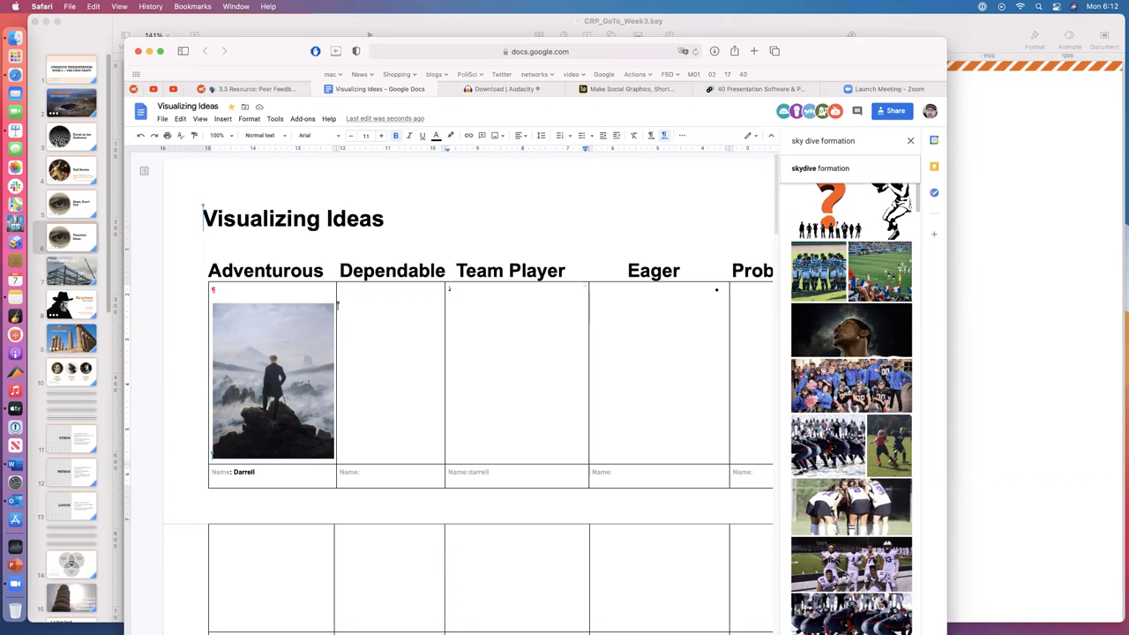
pyautogui.press('Return')
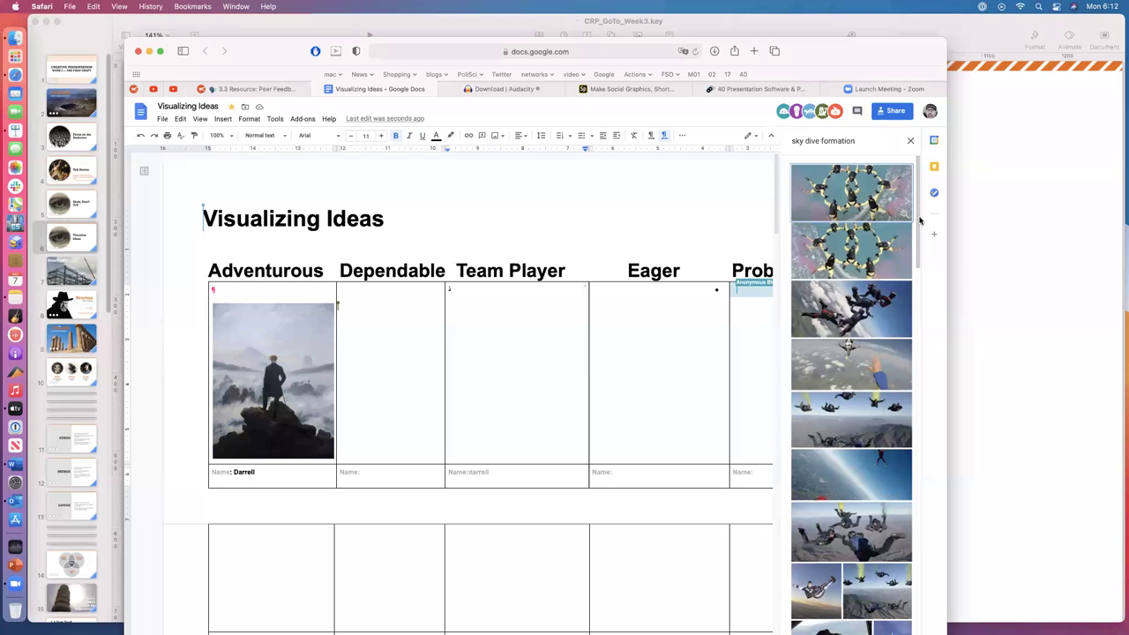
# Step: Pick the photo of a group of skydivers linked in formation from the image results and insert it into the Team Player cell
pyautogui.scroll(-1, 919, 226)
pyautogui.scroll(-5, 919, 226)
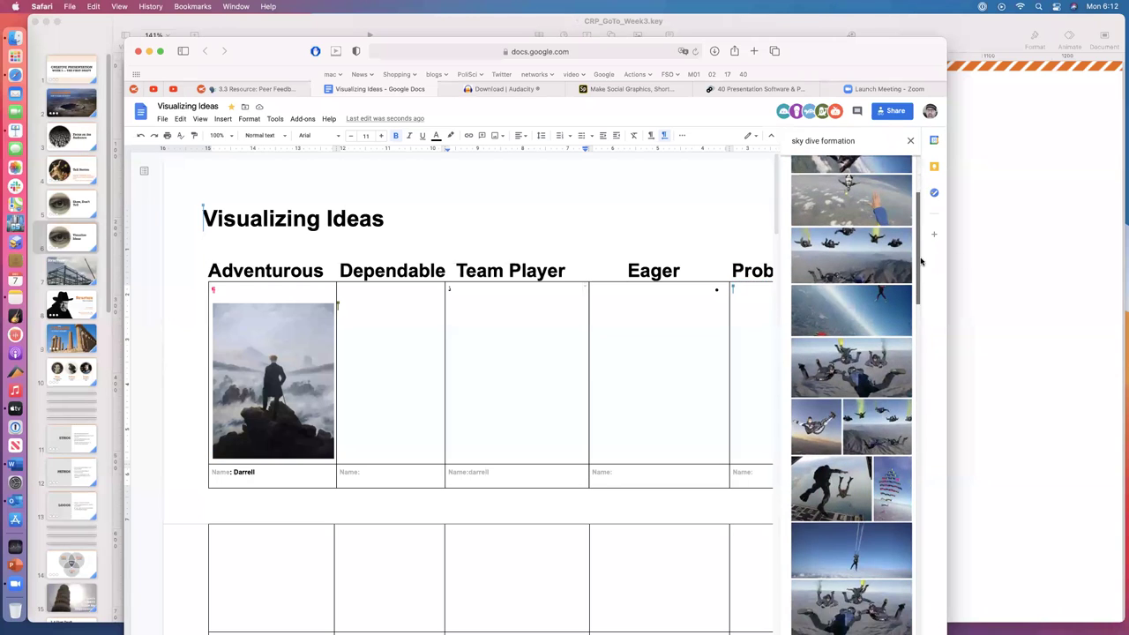
pyautogui.scroll(-3, 921, 268)
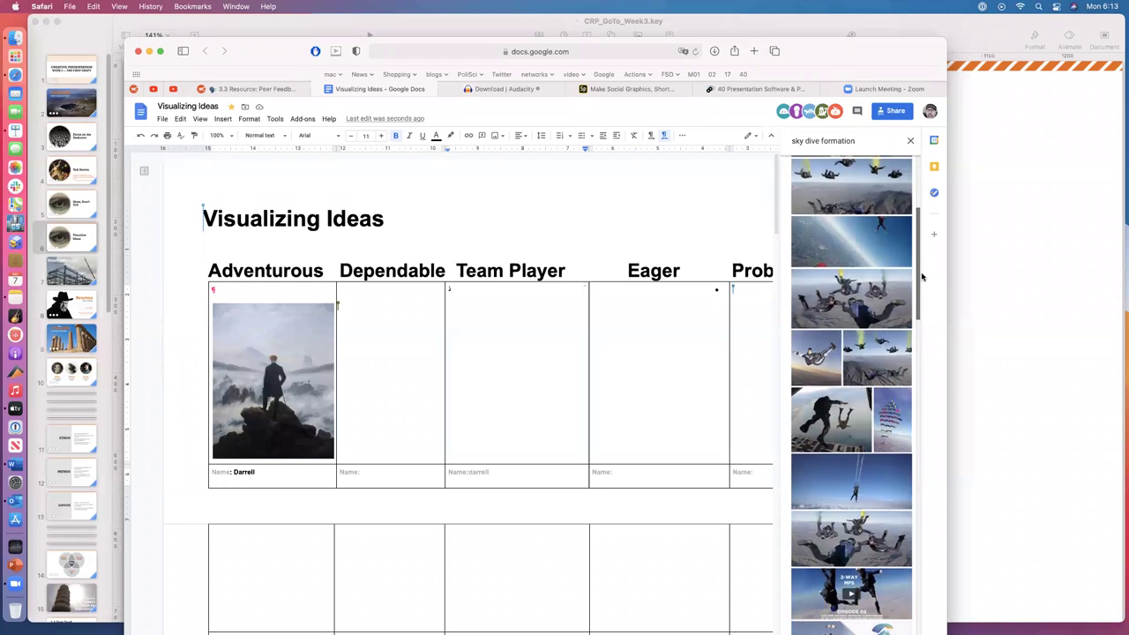
pyautogui.scroll(-3, 922, 282)
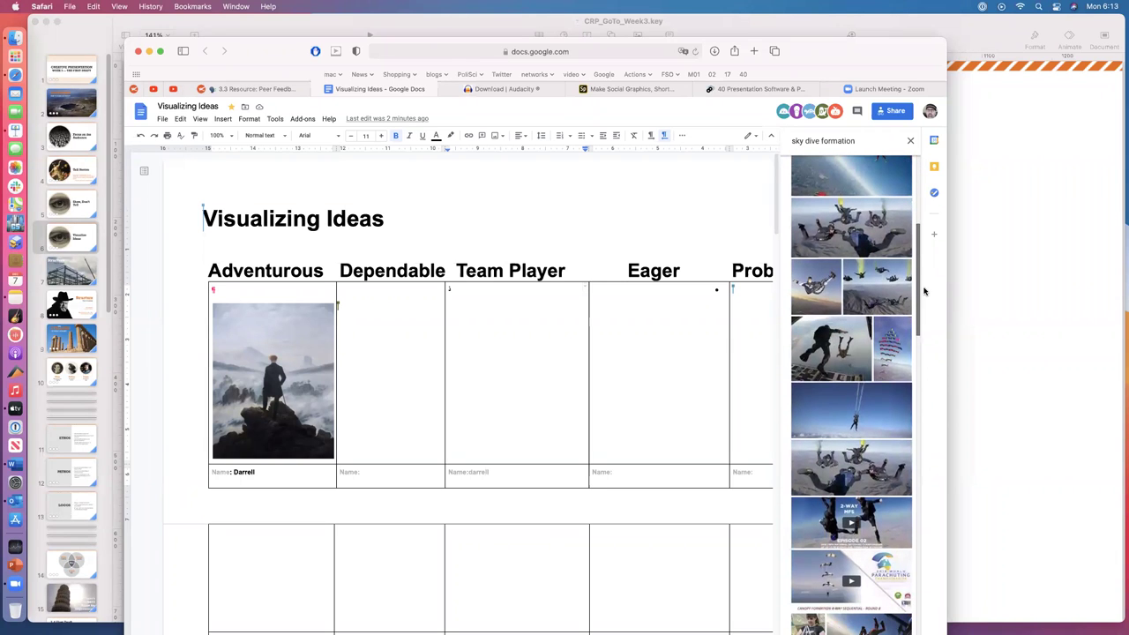
pyautogui.moveTo(923, 297); pyautogui.dragTo(924, 319)
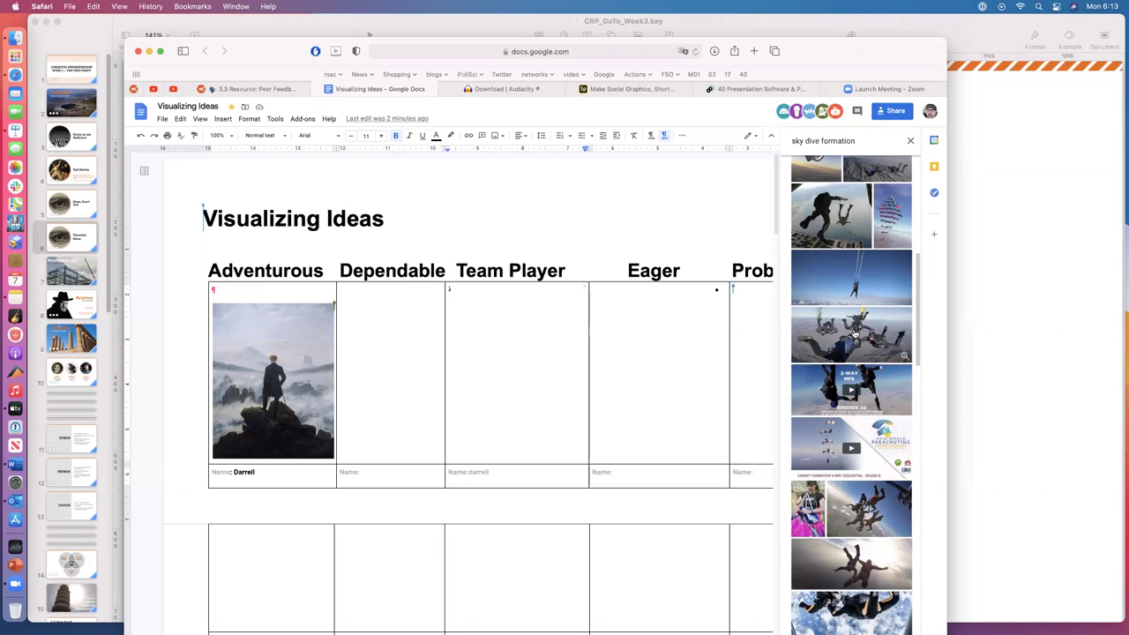
pyautogui.click(854, 331)
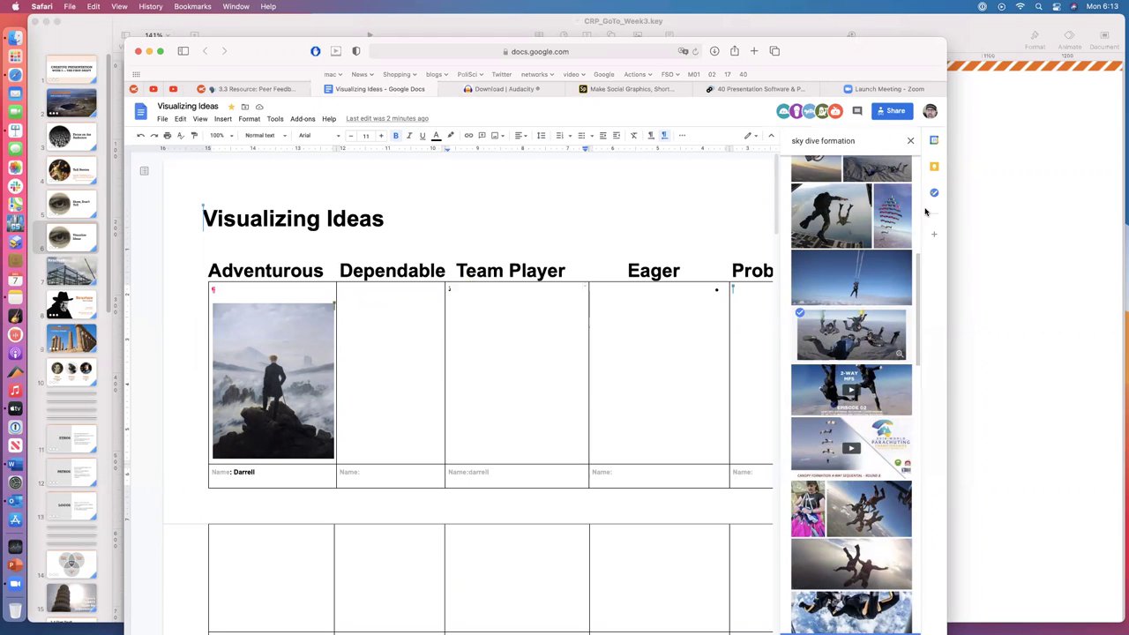
pyautogui.moveTo(898, 45); pyautogui.dragTo(888, 21)
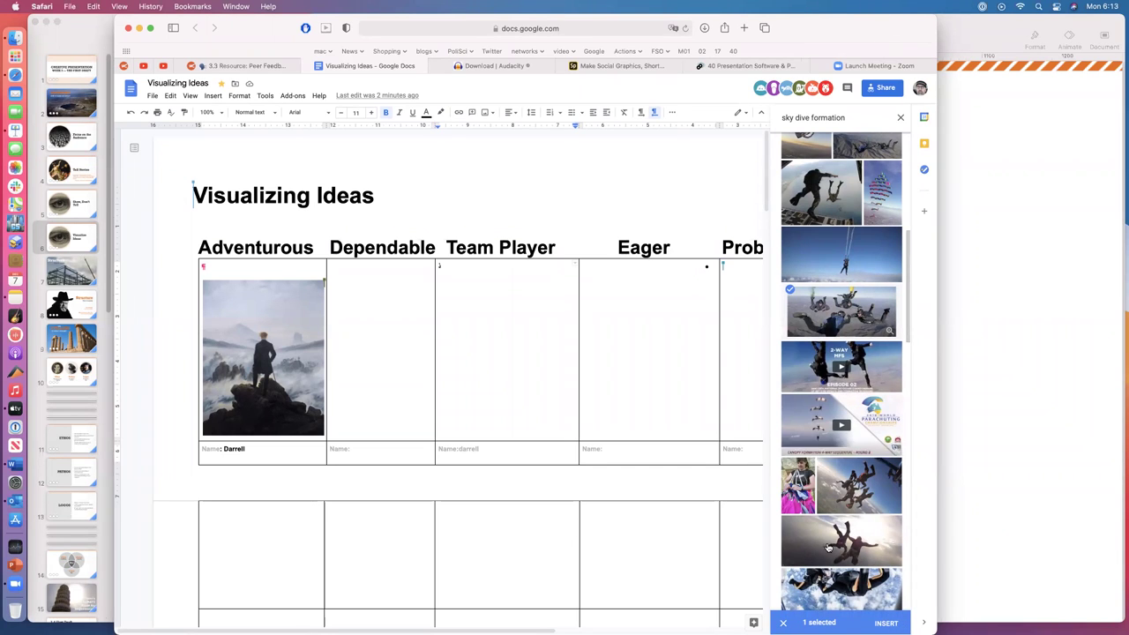
pyautogui.click(887, 623)
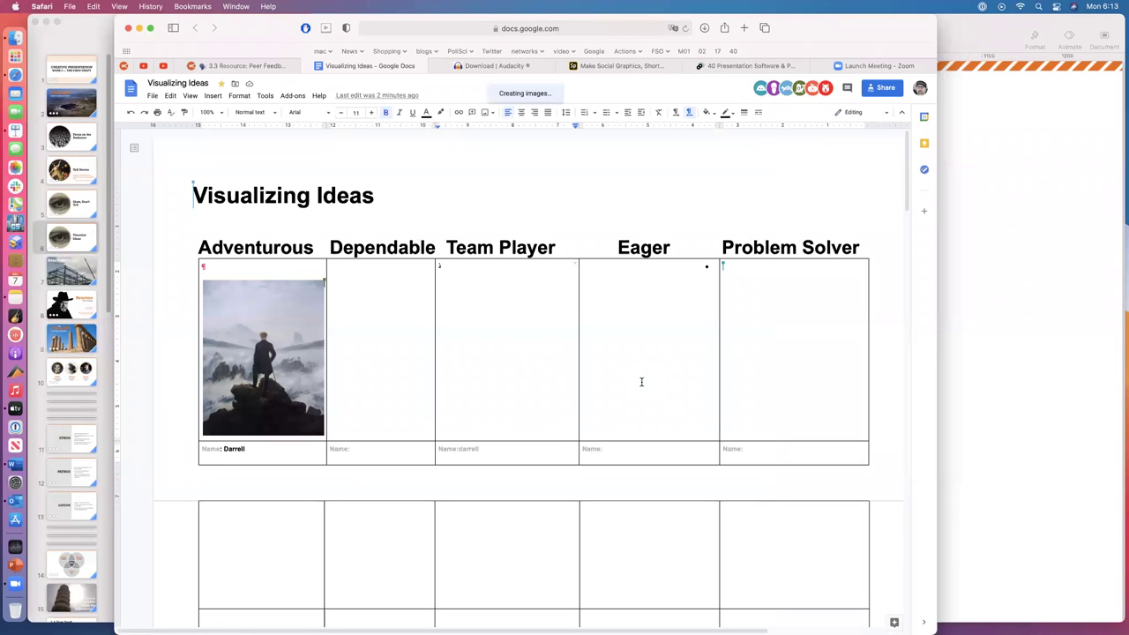